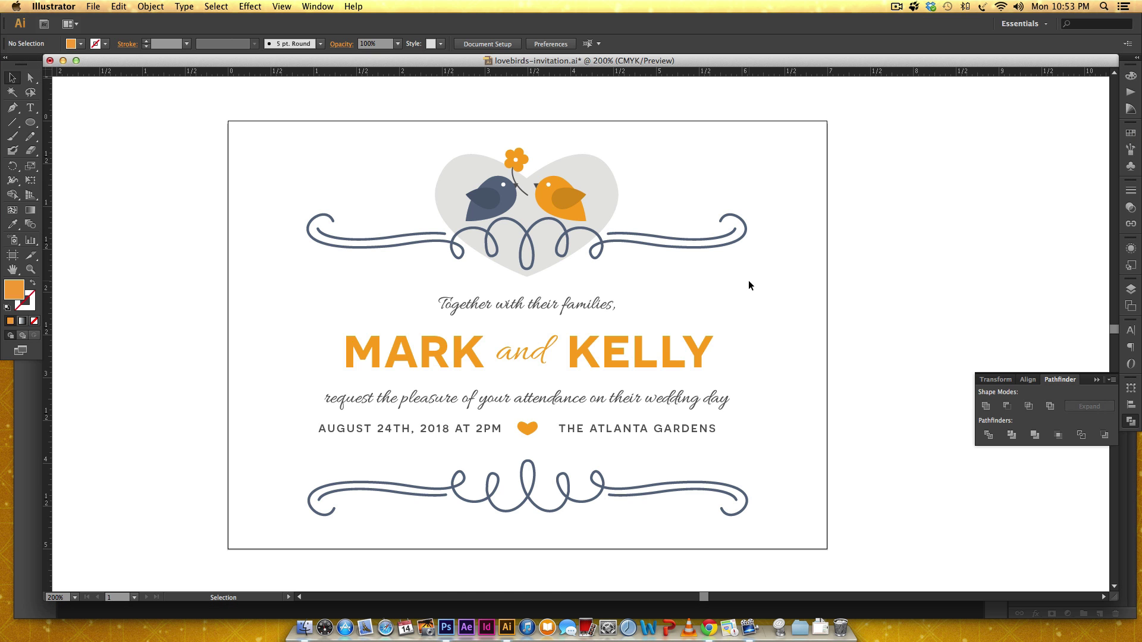
Zoom the lovebirds invitation to 400% and pan so the birds, flower and heart fill the view
{"action": "key", "text": "super+equal"}
{"action": "key", "text": "super+equal"}
{"action": "scroll", "coordinate": [772, 283], "scroll_direction": "up", "scroll_amount": 10}
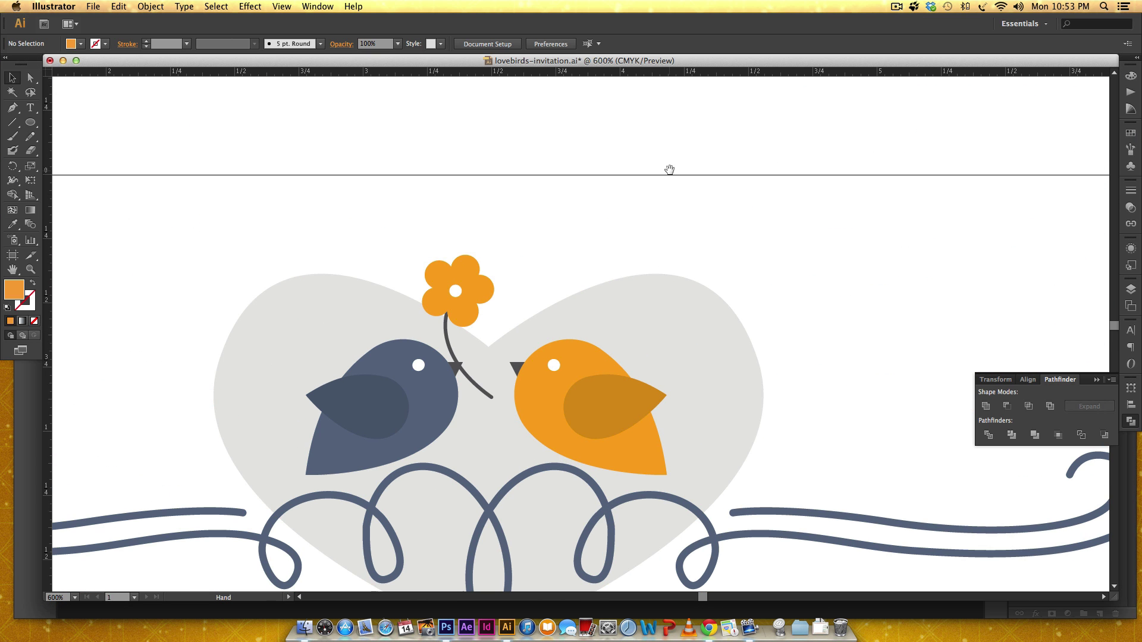
{"action": "mouse_move", "coordinate": [669, 170]}
{"action": "left_mouse_down"}
{"action": "mouse_move", "coordinate": [688, 244]}
{"action": "mouse_move", "coordinate": [706, 188]}
{"action": "mouse_move", "coordinate": [681, 178]}
{"action": "left_mouse_up"}
{"action": "key", "text": "super+minus"}
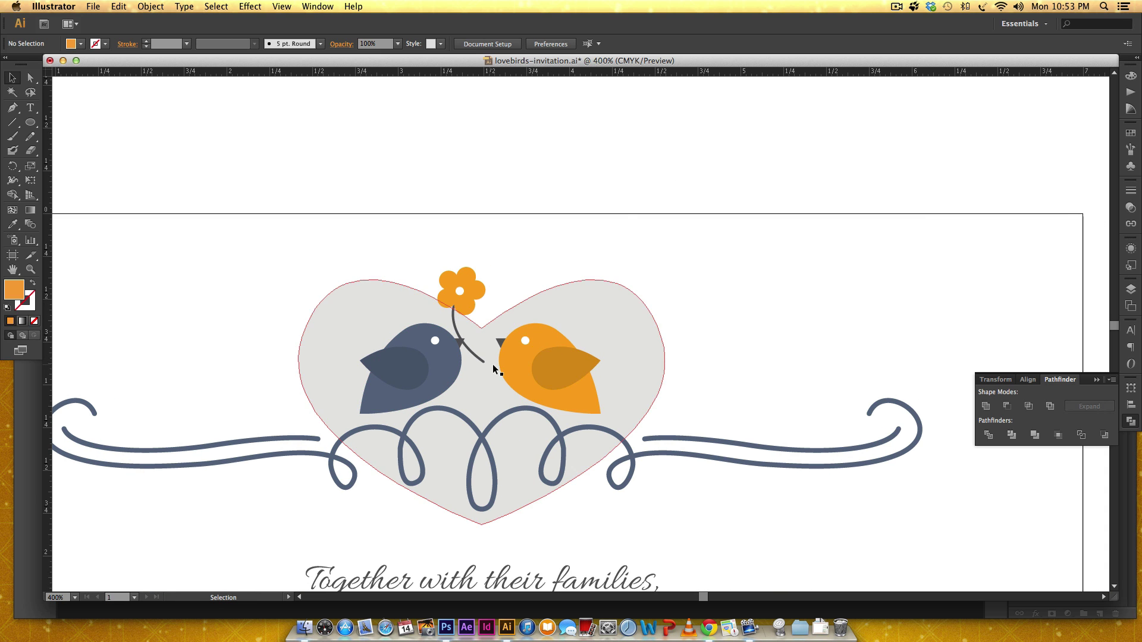
{"action": "scroll", "coordinate": [808, 308], "scroll_direction": "up", "scroll_amount": 3}
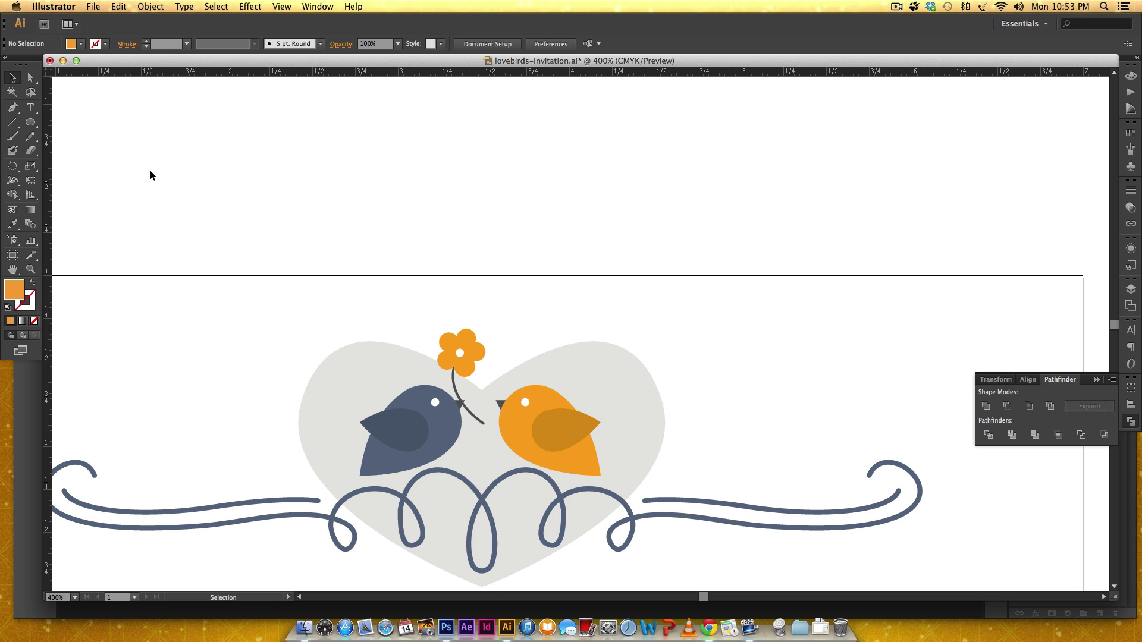
Draw an orange circle above the artboard with the Ellipse tool
{"action": "left_click", "coordinate": [13, 121]}
{"action": "left_click", "coordinate": [31, 121]}
{"action": "left_click_drag", "start_coordinate": [401, 148], "coordinate": [492, 220]}
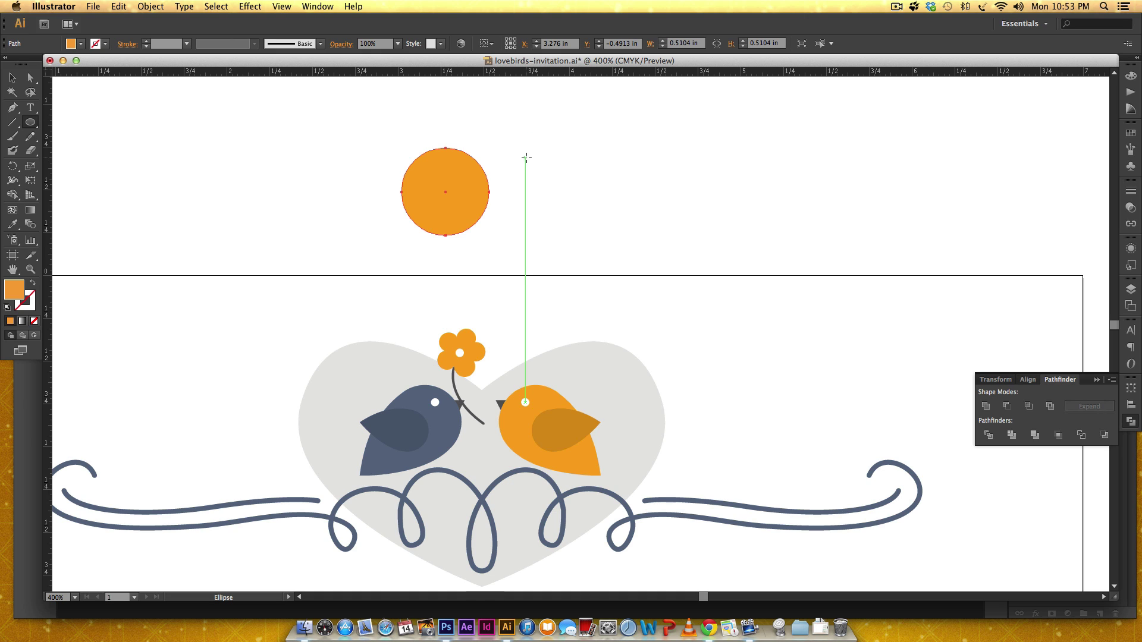
Pull the circle's left anchor out and adjust its curves into a left-pointing teardrop
{"action": "key", "text": "a"}
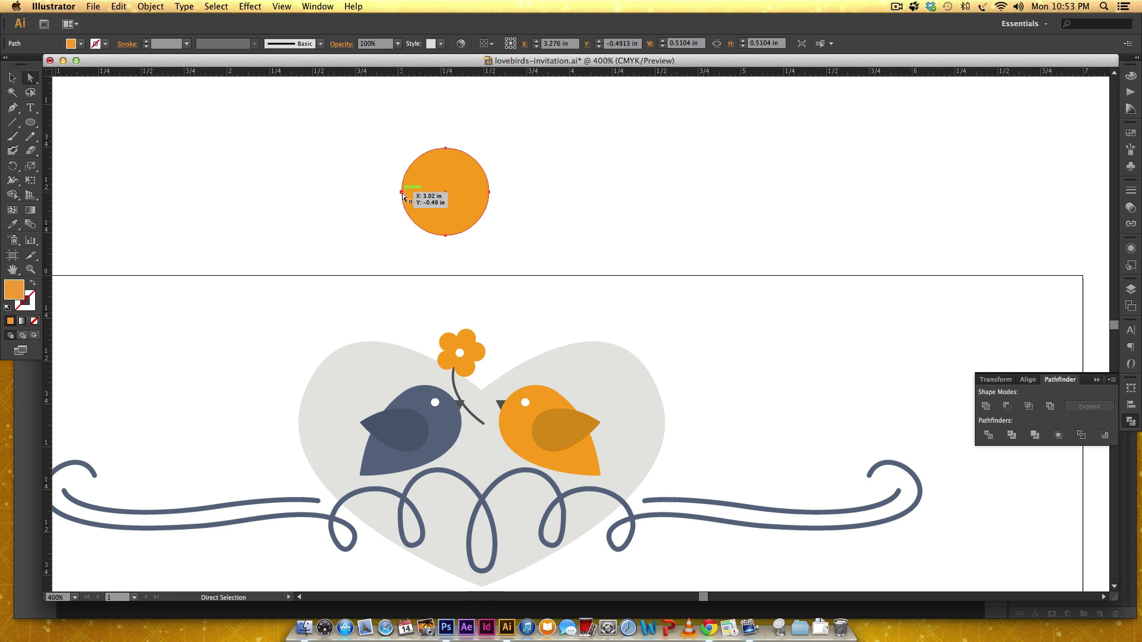
{"action": "left_click", "coordinate": [402, 193]}
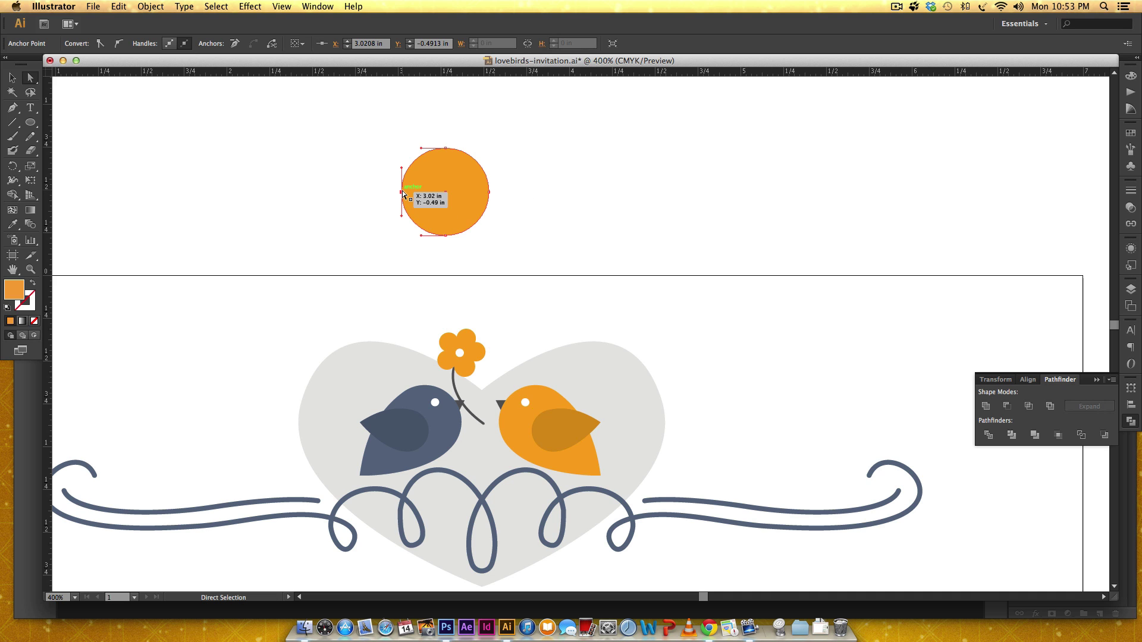
{"action": "left_click_drag", "start_coordinate": [402, 193], "coordinate": [346, 195]}
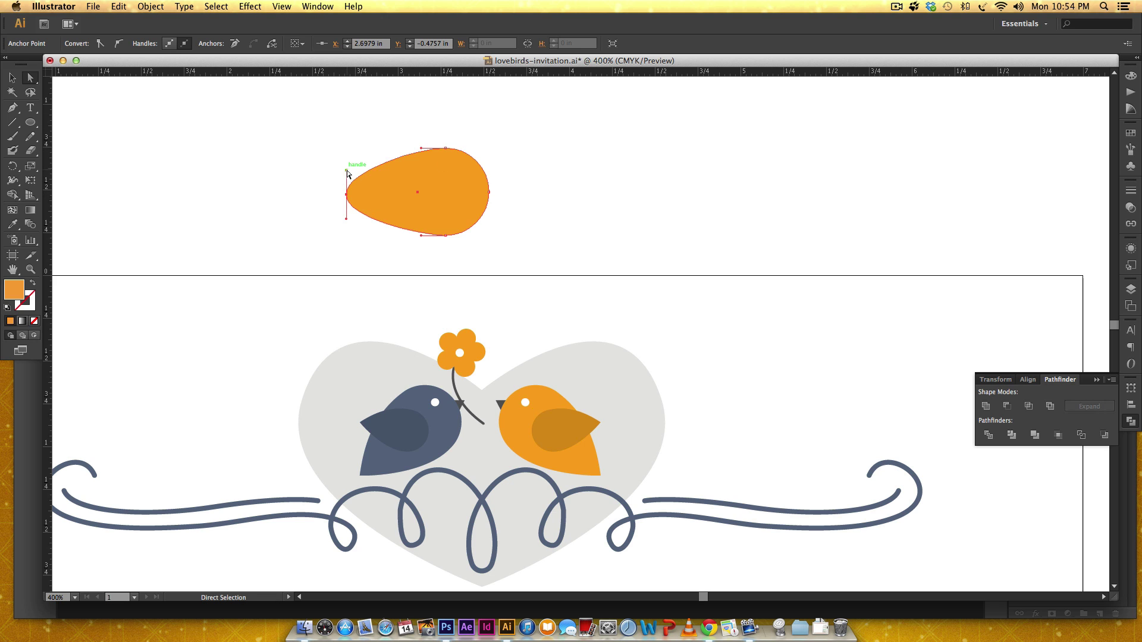
{"action": "left_click_drag", "start_coordinate": [347, 171], "coordinate": [347, 196]}
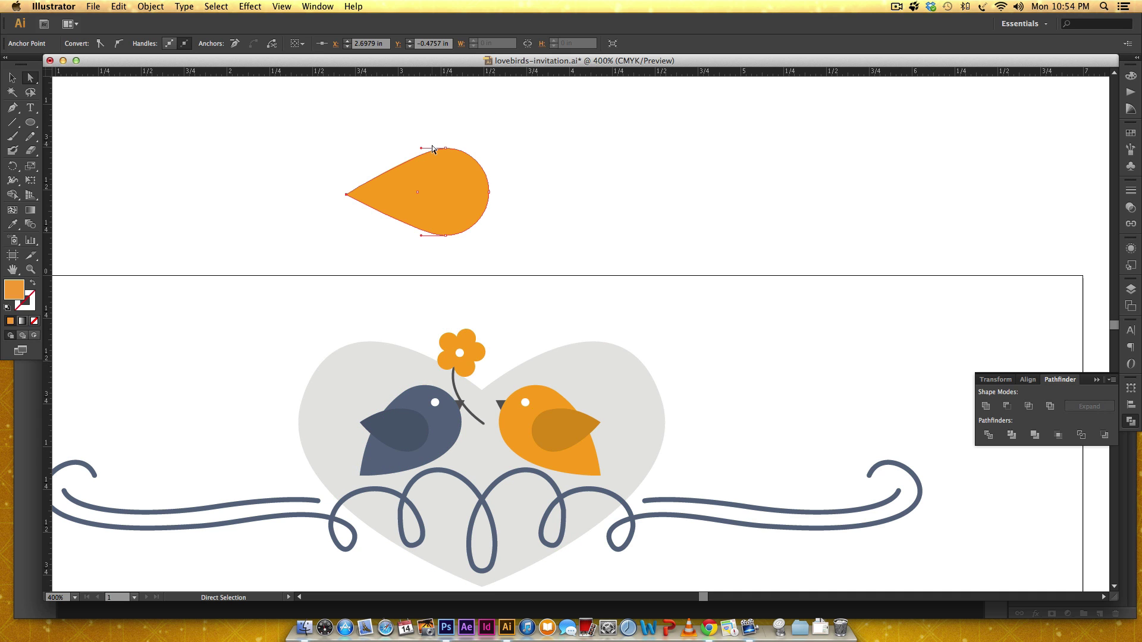
{"action": "left_click_drag", "start_coordinate": [420, 149], "coordinate": [395, 147]}
{"action": "left_click_drag", "start_coordinate": [421, 236], "coordinate": [390, 245]}
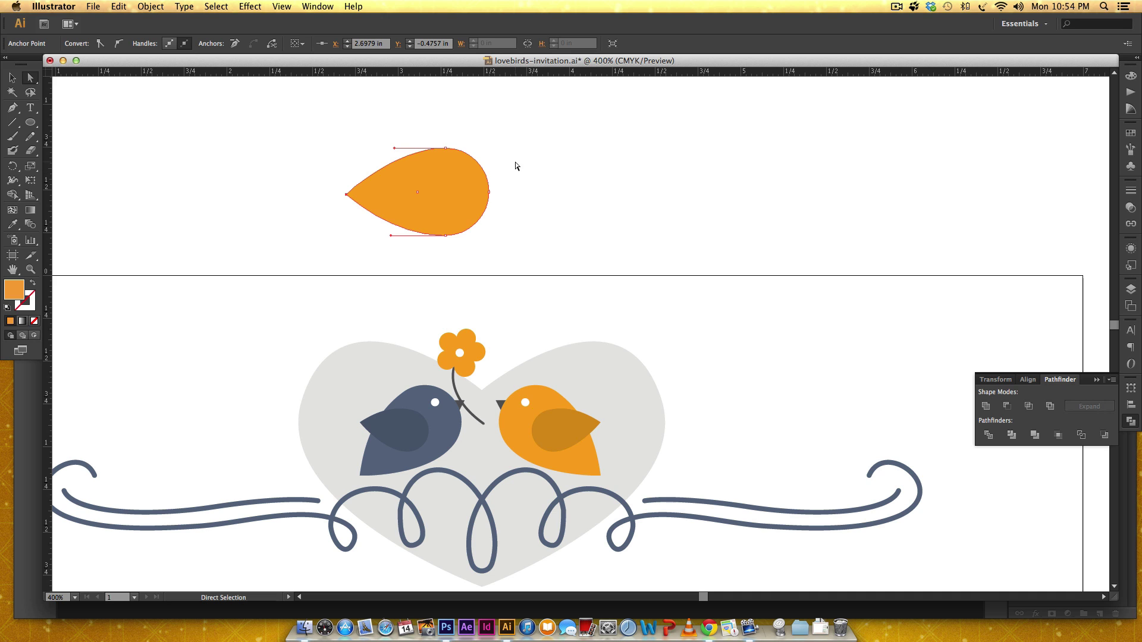
Move the teardrop down slightly and tilt it about 26 degrees
{"action": "key", "text": "v"}
{"action": "left_click", "coordinate": [553, 196]}
{"action": "left_click_drag", "start_coordinate": [447, 182], "coordinate": [476, 207]}
{"action": "left_click_drag", "start_coordinate": [492, 166], "coordinate": [461, 127]}
{"action": "left_click", "coordinate": [570, 175]}
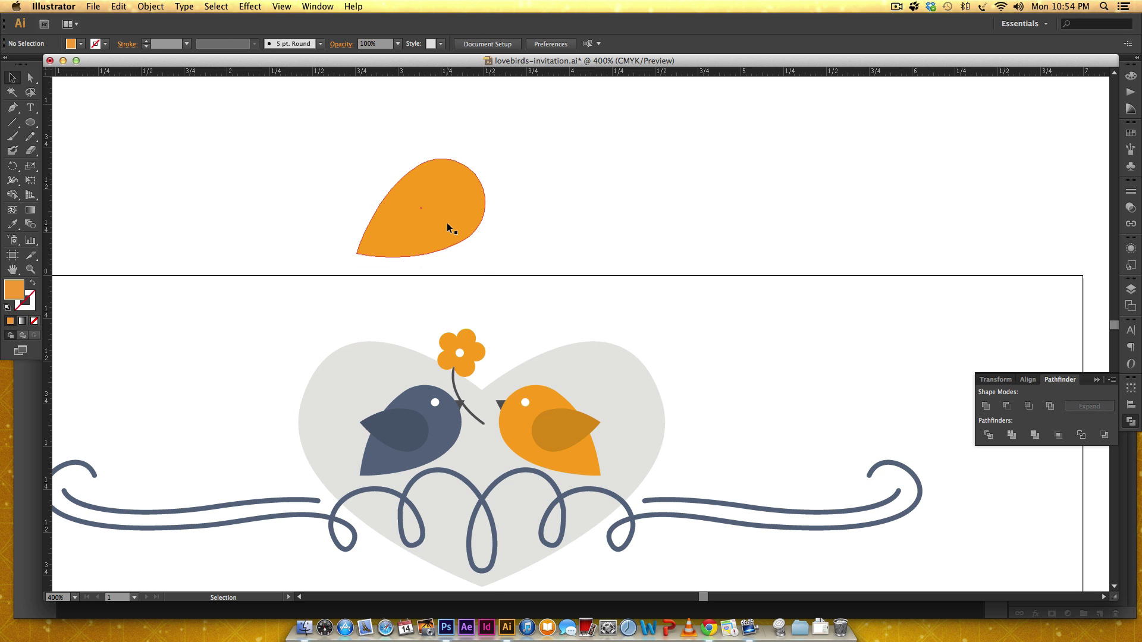
Duplicate the teardrop, shrink the copy and tuck it at the body's left as a tail
{"action": "left_click", "coordinate": [445, 193]}
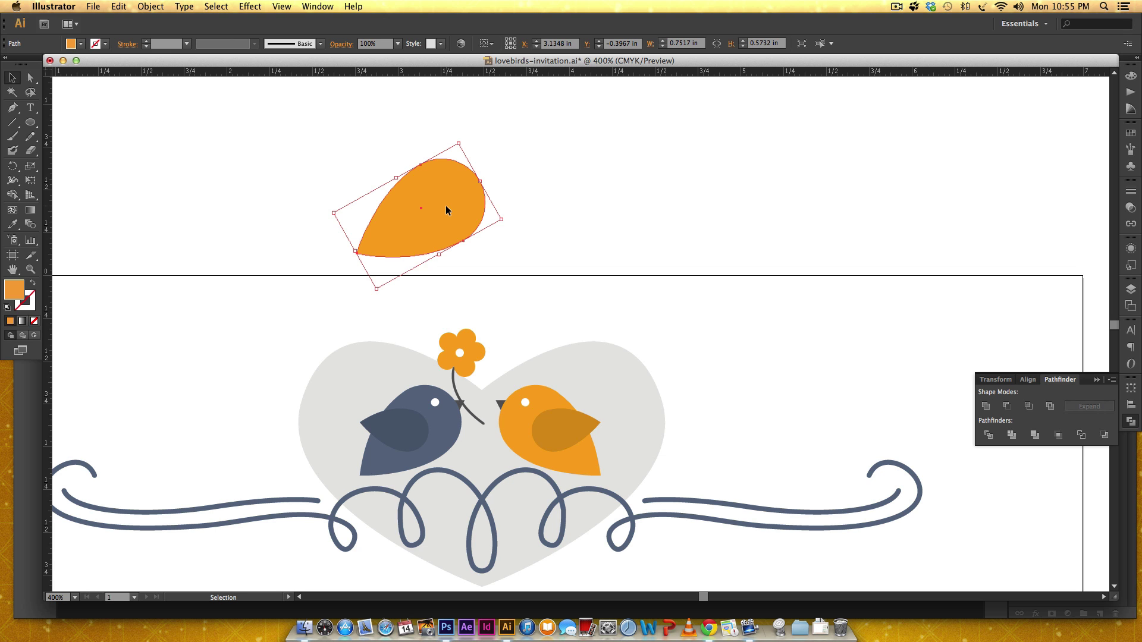
{"action": "left_click_drag", "start_coordinate": [446, 206], "coordinate": [257, 209]}
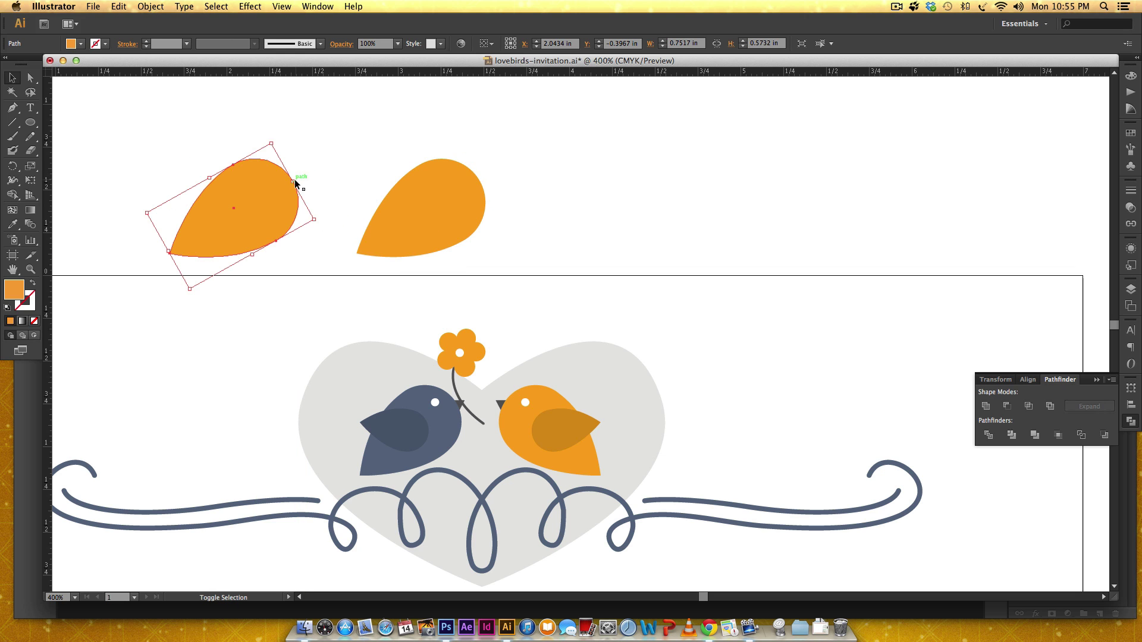
{"action": "left_click_drag", "start_coordinate": [292, 182], "coordinate": [387, 237]}
{"action": "left_click_drag", "start_coordinate": [368, 199], "coordinate": [402, 203]}
{"action": "left_click", "coordinate": [548, 230]}
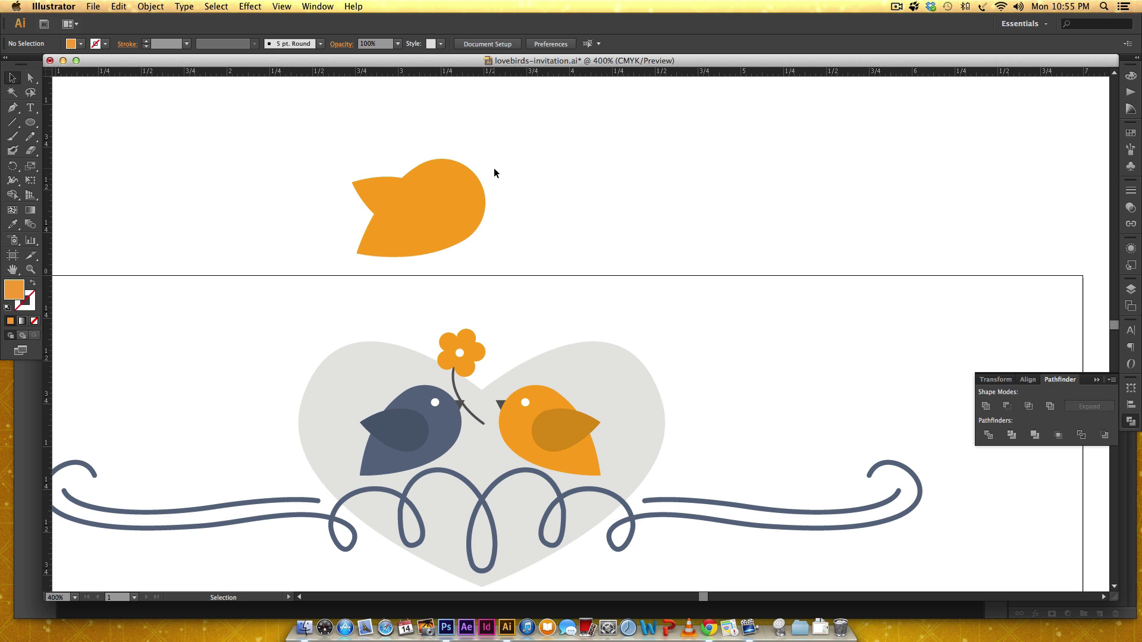
Eyedrop the blue bird's slate-blue onto the new body, keeping the Color panel in CMYK
{"action": "left_click", "coordinate": [449, 213]}
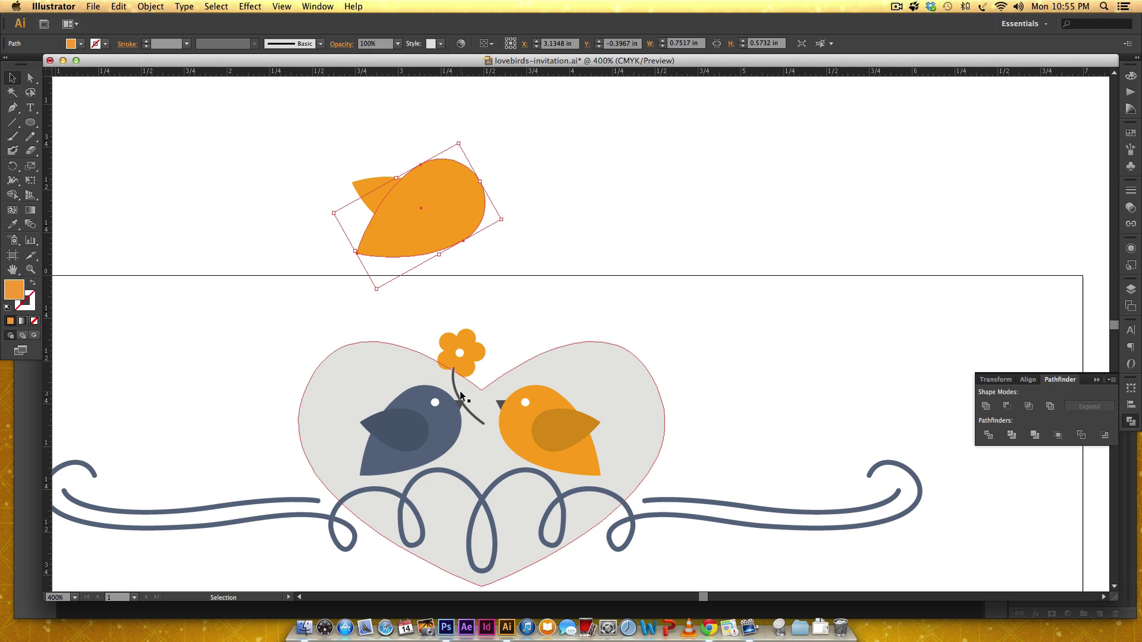
{"action": "key", "text": "i"}
{"action": "left_click", "coordinate": [449, 416]}
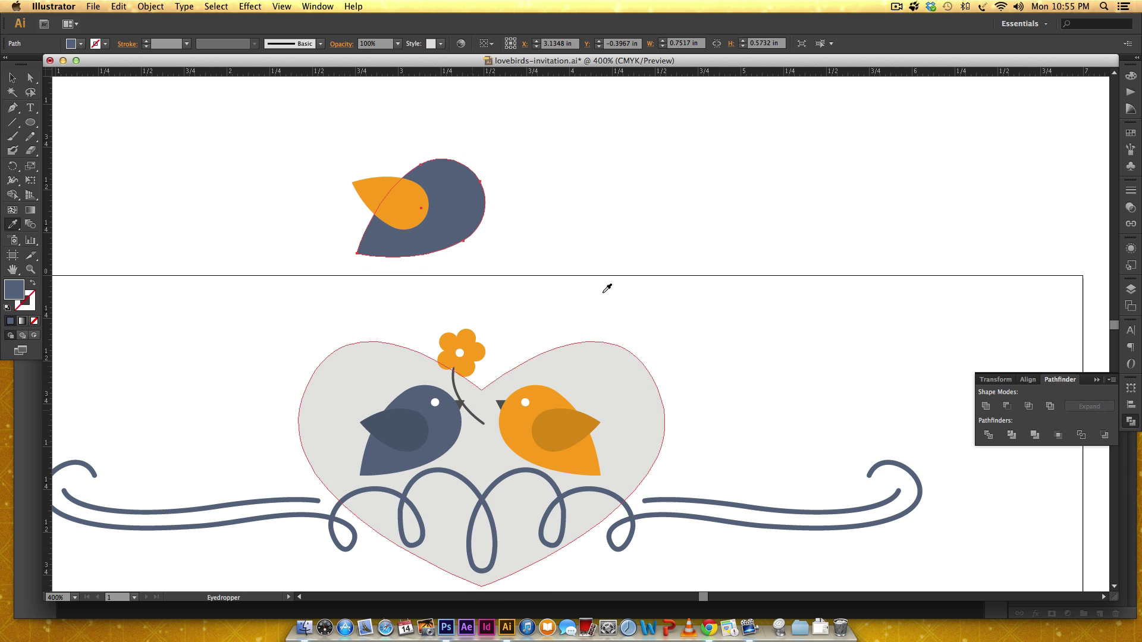
{"action": "left_click", "coordinate": [1131, 75]}
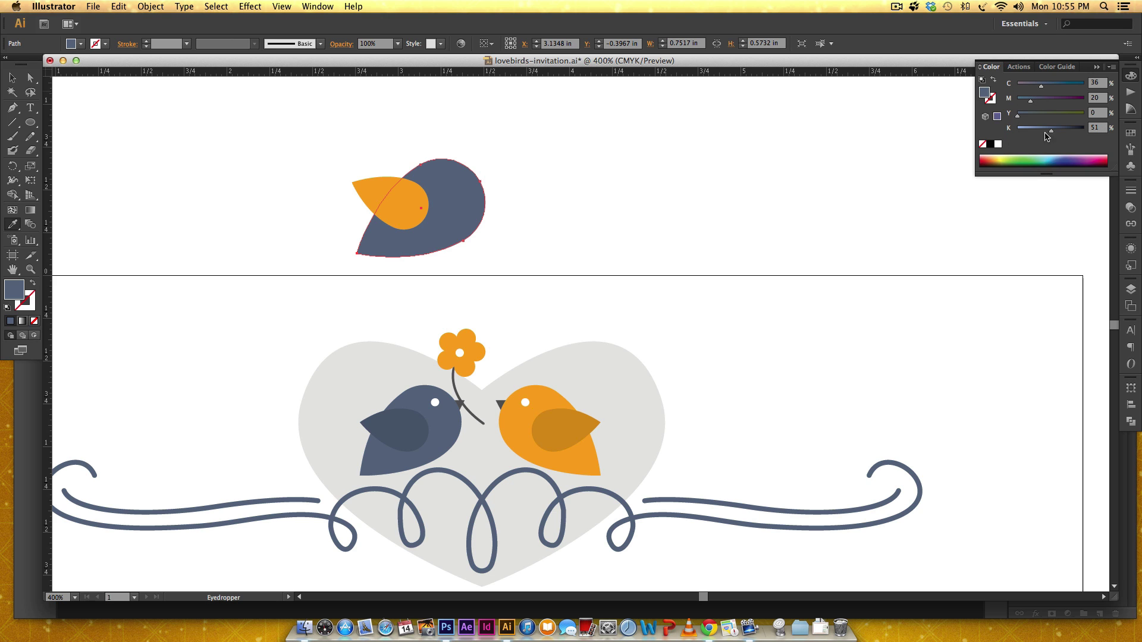
{"action": "left_click", "coordinate": [1111, 67]}
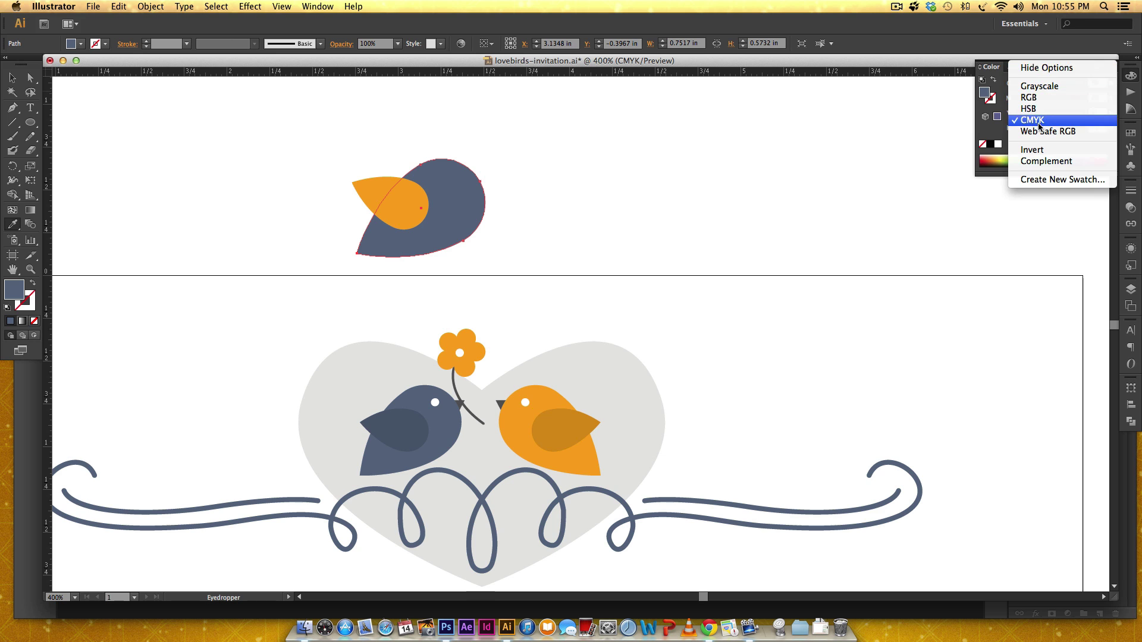
{"action": "left_click", "coordinate": [628, 142]}
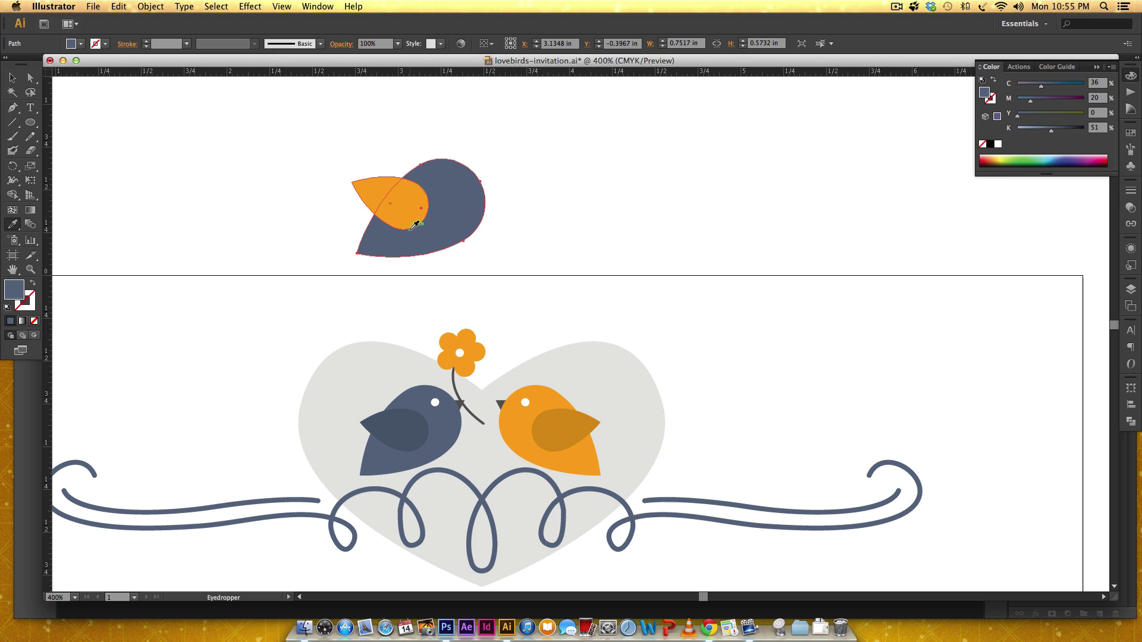
Give the small wing piece the blue bird's darker slate wing colour
{"action": "key", "text": "v"}
{"action": "left_click", "coordinate": [372, 187]}
{"action": "left_click", "coordinate": [372, 188]}
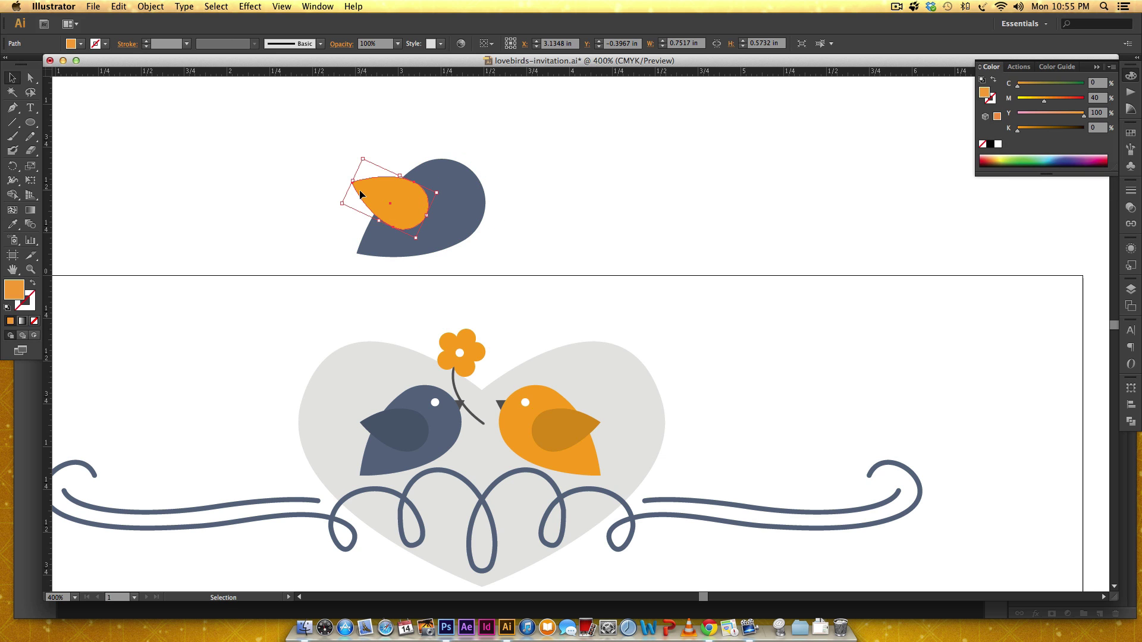
{"action": "key", "text": "i"}
{"action": "left_click", "coordinate": [412, 420]}
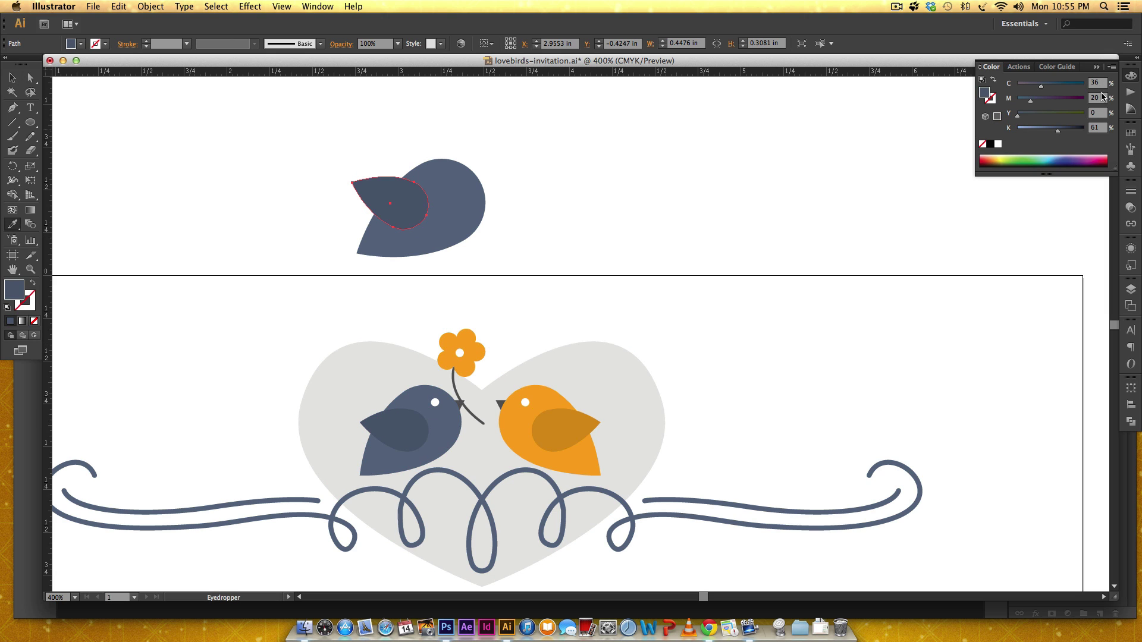
{"action": "key", "text": "v"}
{"action": "left_click", "coordinate": [548, 167]}
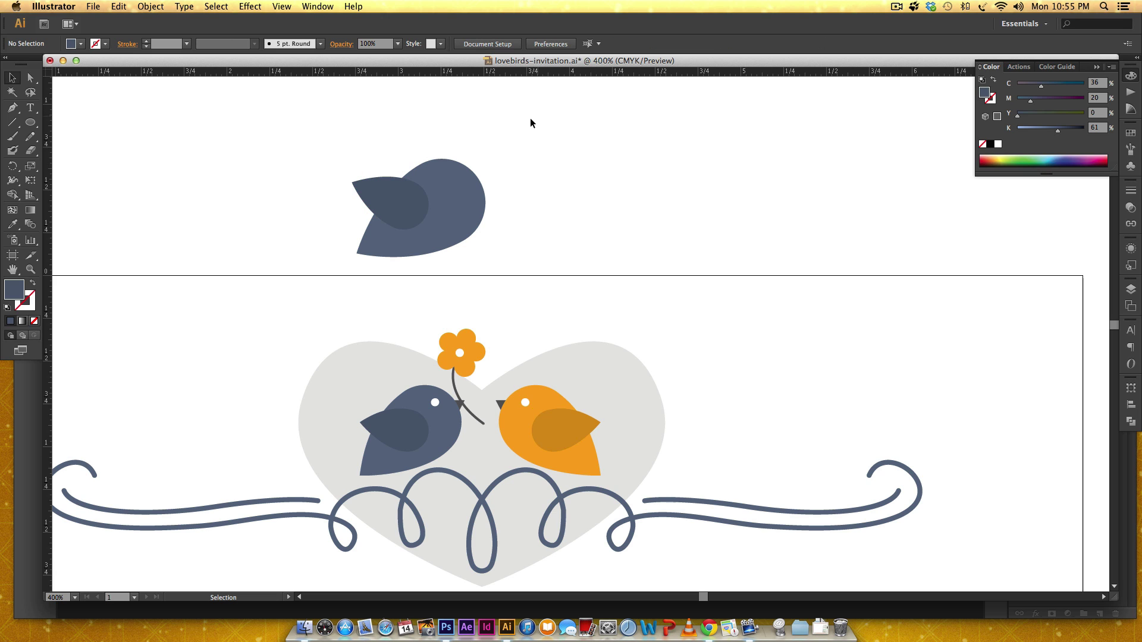
Draw a small white circular eye on the top bird's head
{"action": "key", "text": "l"}
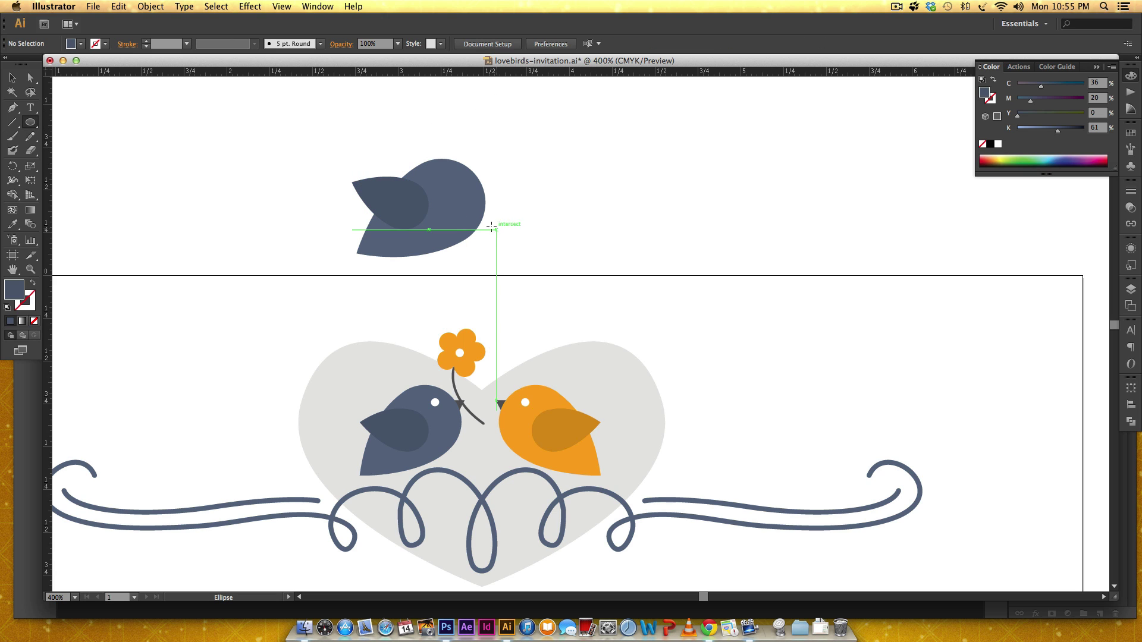
{"action": "key", "text": "i"}
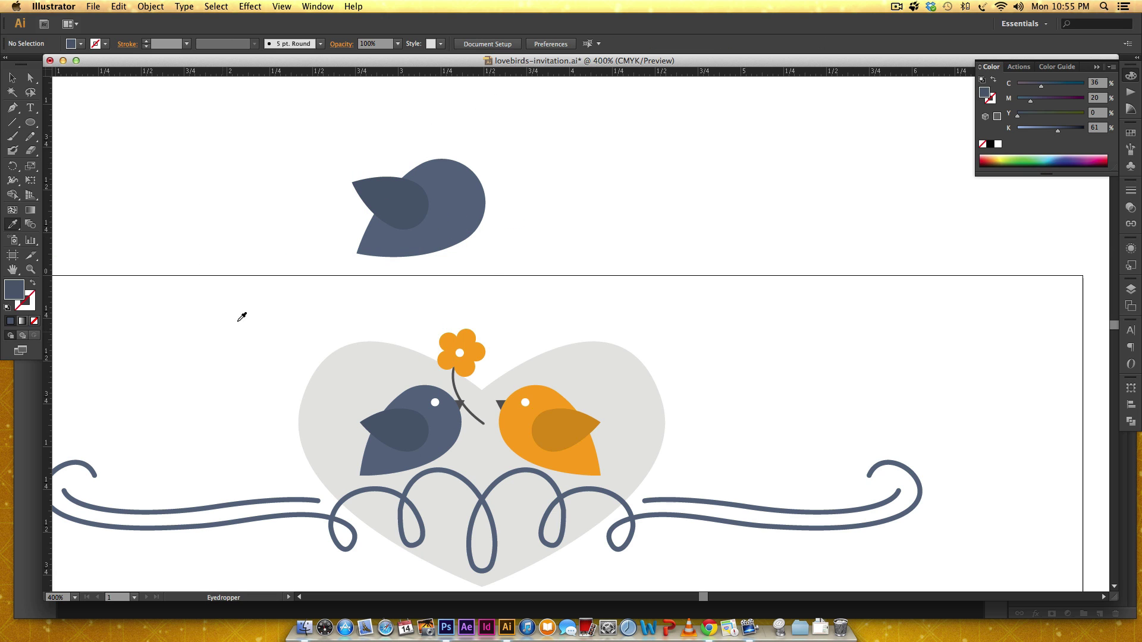
{"action": "left_click", "coordinate": [998, 144]}
{"action": "left_click", "coordinate": [31, 122]}
{"action": "left_click_drag", "start_coordinate": [442, 175], "coordinate": [452, 185]}
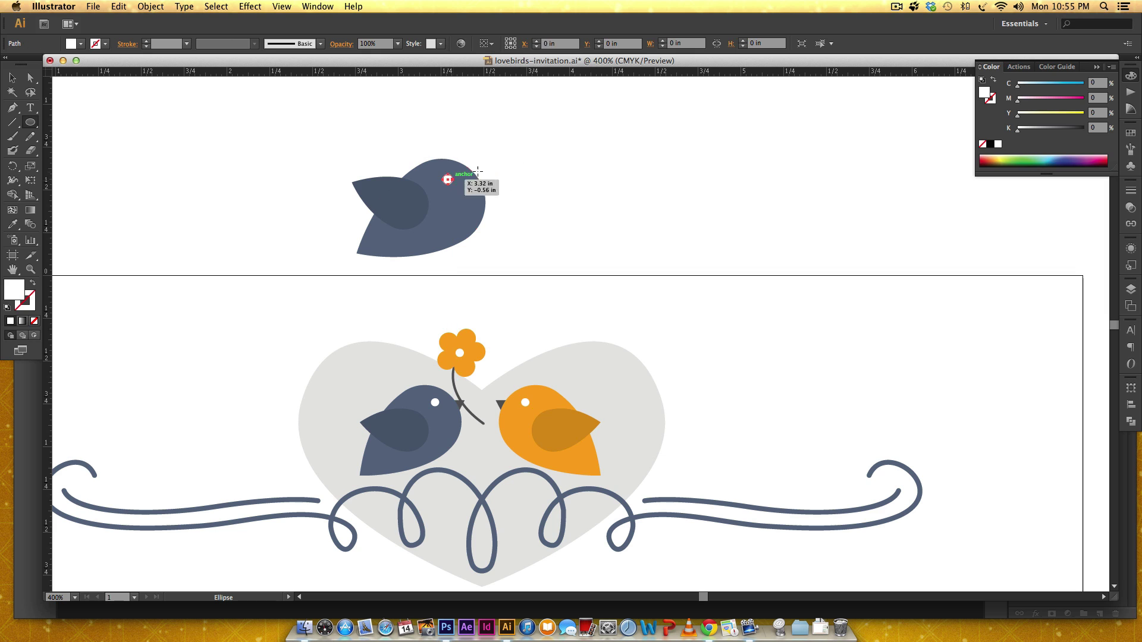
{"action": "left_click", "coordinate": [602, 176]}
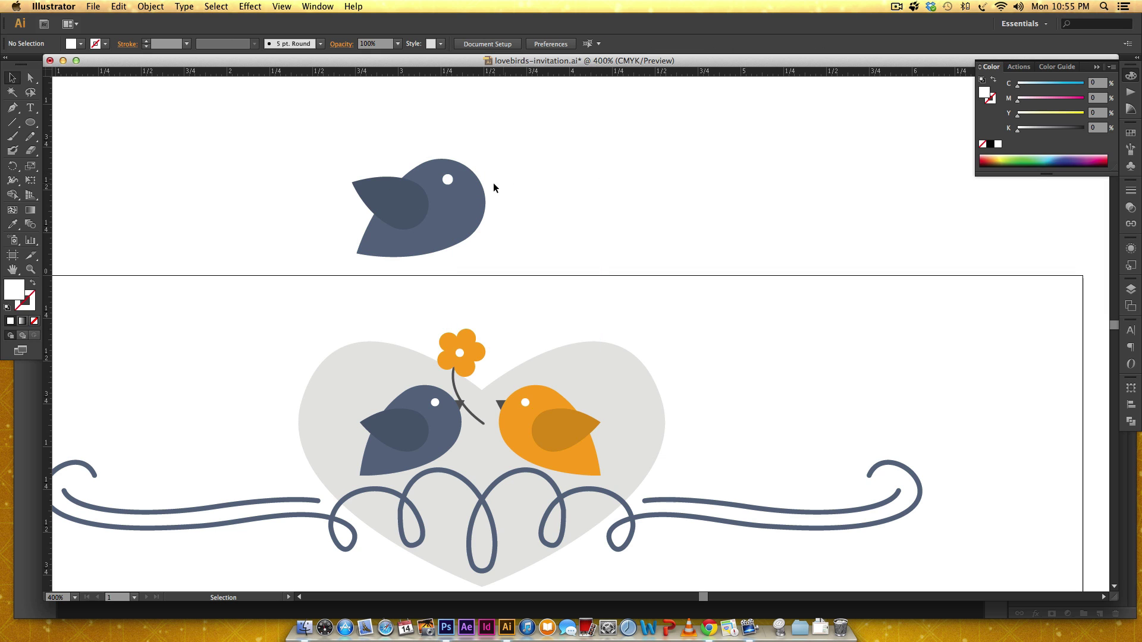
{"action": "left_click", "coordinate": [447, 179]}
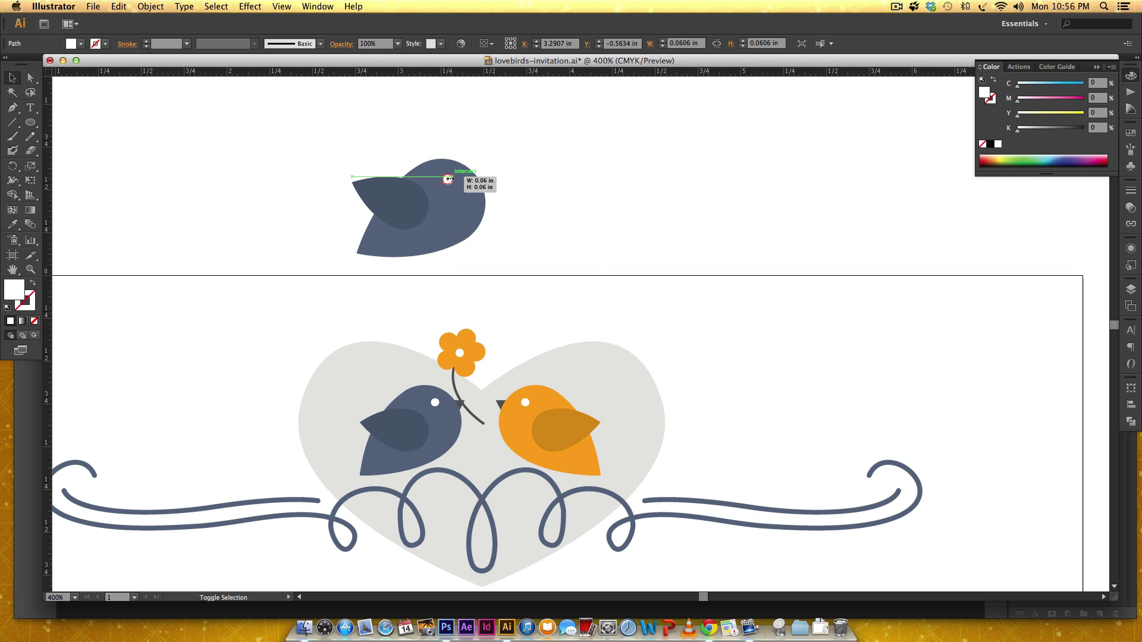
Narrow the top bird's dark wing by dragging its left edge inward
{"action": "left_click", "coordinate": [562, 252]}
{"action": "left_click_drag", "start_coordinate": [576, 191], "coordinate": [534, 196]}
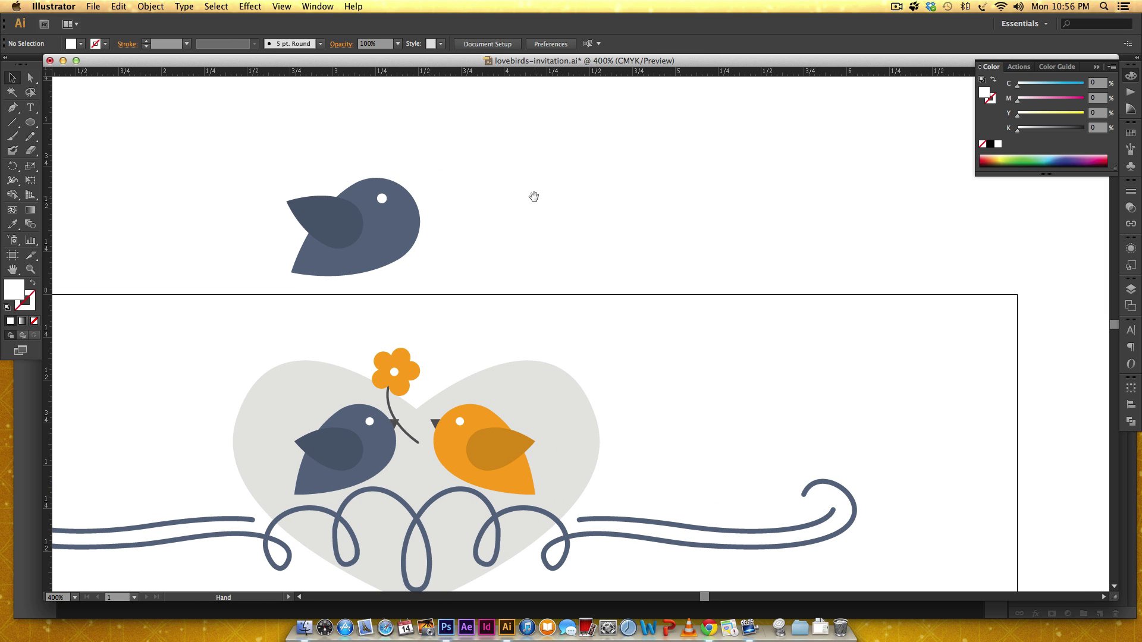
{"action": "left_click", "coordinate": [338, 234]}
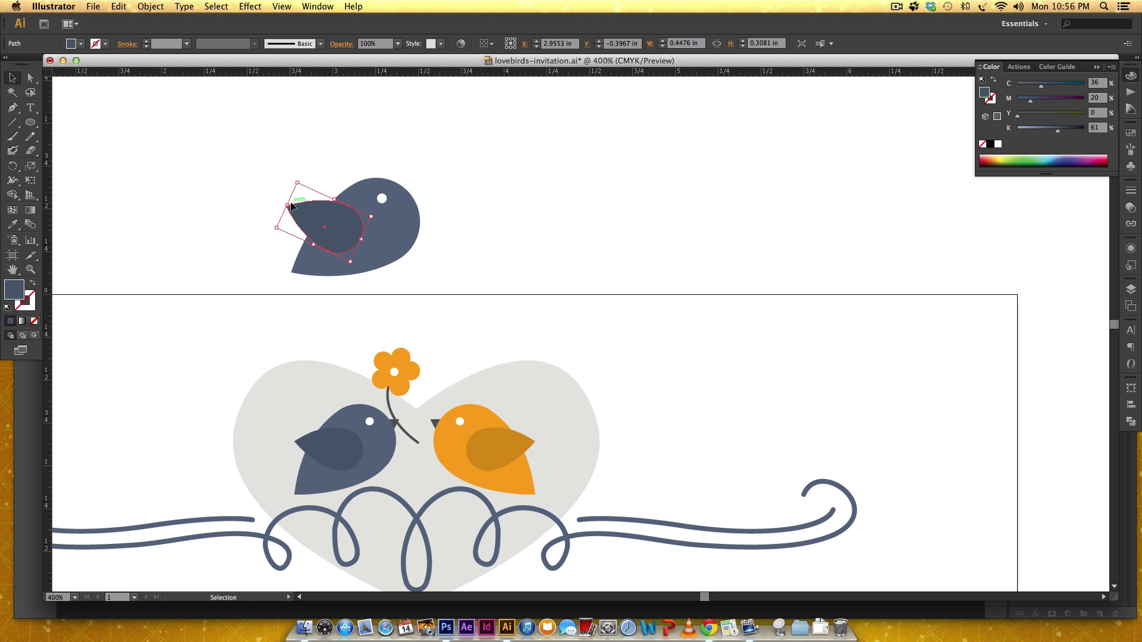
{"action": "left_click_drag", "start_coordinate": [289, 205], "coordinate": [297, 209]}
{"action": "key", "text": "super+shift+a"}
{"action": "left_click_drag", "start_coordinate": [550, 197], "coordinate": [507, 222]}
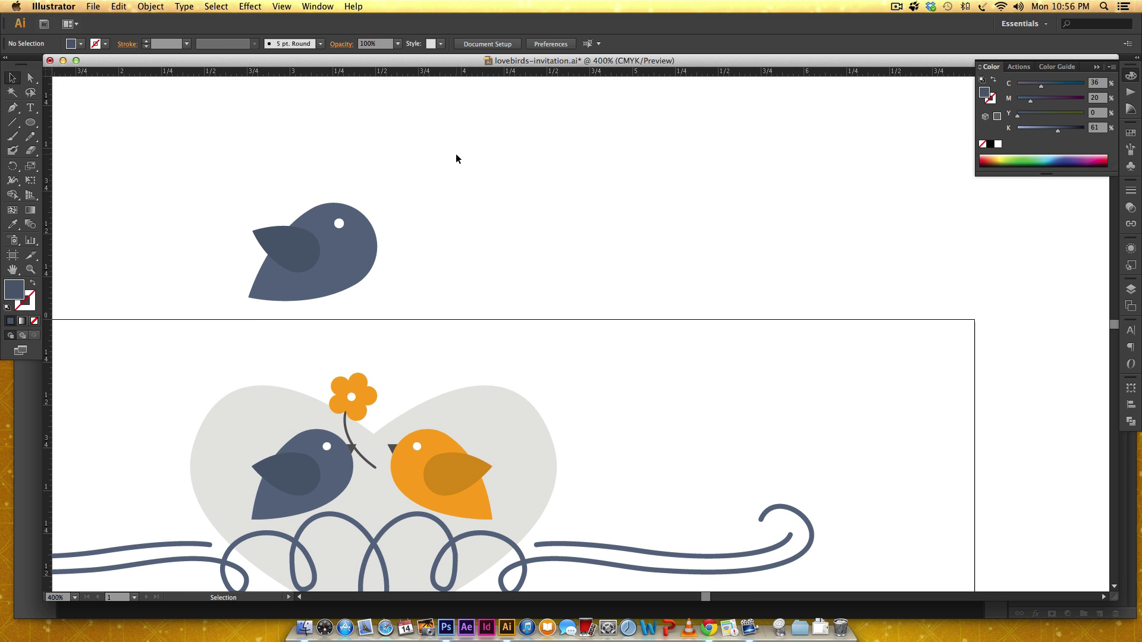
Draw a triangular beak with the Pen tool, coloured like the lower bird's dark grey beak
{"action": "key", "text": "p"}
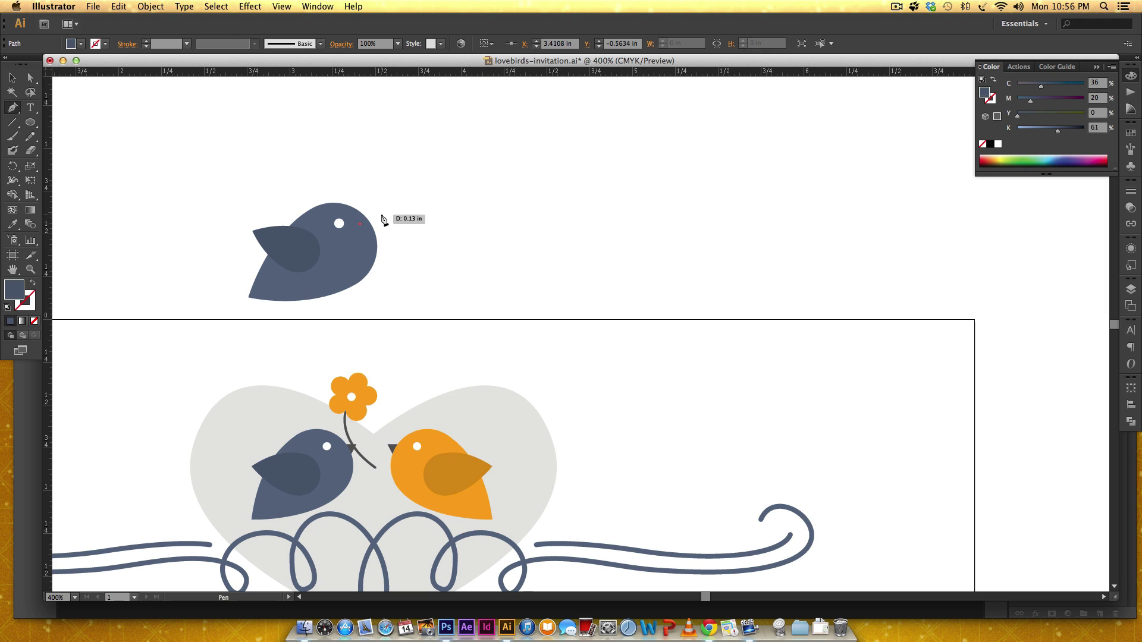
{"action": "left_click_drag", "start_coordinate": [381, 221], "coordinate": [381, 231]}
{"action": "left_click", "coordinate": [371, 236]}
{"action": "left_click", "coordinate": [360, 223]}
{"action": "key", "text": "i"}
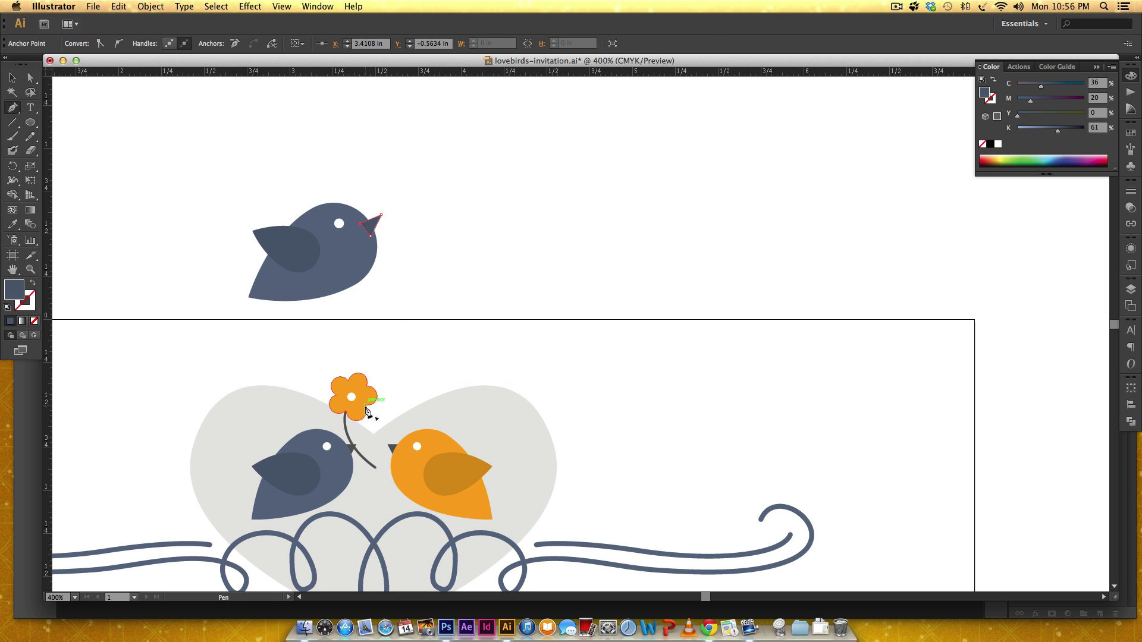
{"action": "left_click", "coordinate": [351, 449]}
{"action": "left_click", "coordinate": [352, 447]}
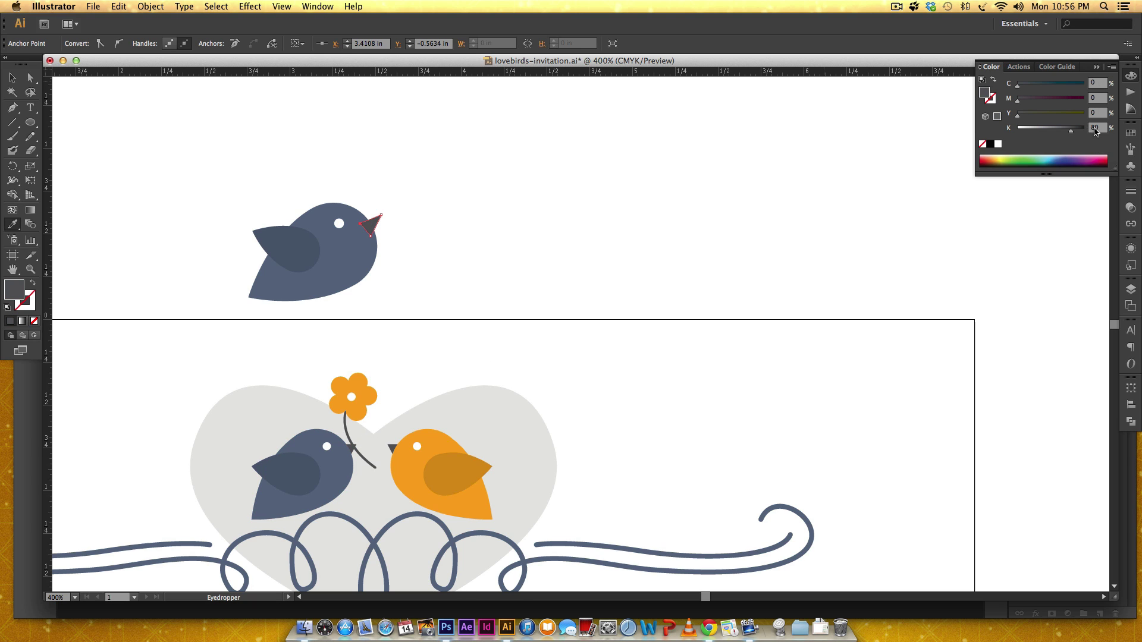
Rotate the beak about 13 degrees, nudge it left and enlarge it slightly
{"action": "key", "text": "v"}
{"action": "left_click_drag", "start_coordinate": [387, 208], "coordinate": [376, 218]}
{"action": "left_click", "coordinate": [473, 183]}
{"action": "left_click", "coordinate": [454, 192]}
{"action": "left_click", "coordinate": [375, 224]}
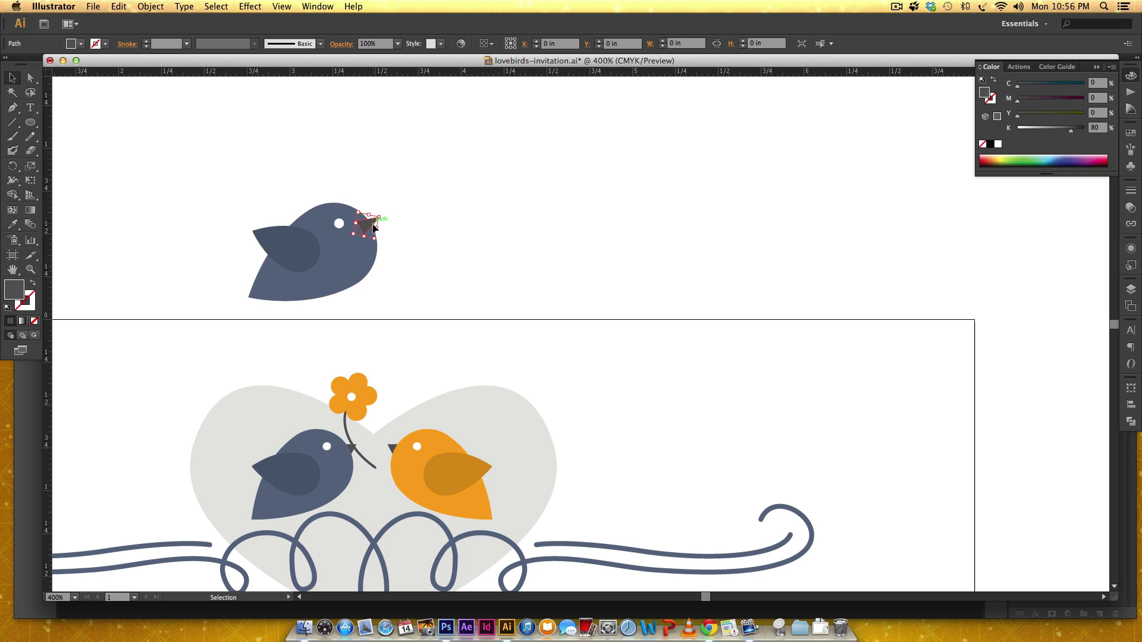
{"action": "left_click_drag", "start_coordinate": [378, 228], "coordinate": [374, 225]}
{"action": "left_click", "coordinate": [440, 212]}
Select the beak and bird body together and apply Pathfinder Divide
{"action": "left_click", "coordinate": [462, 218]}
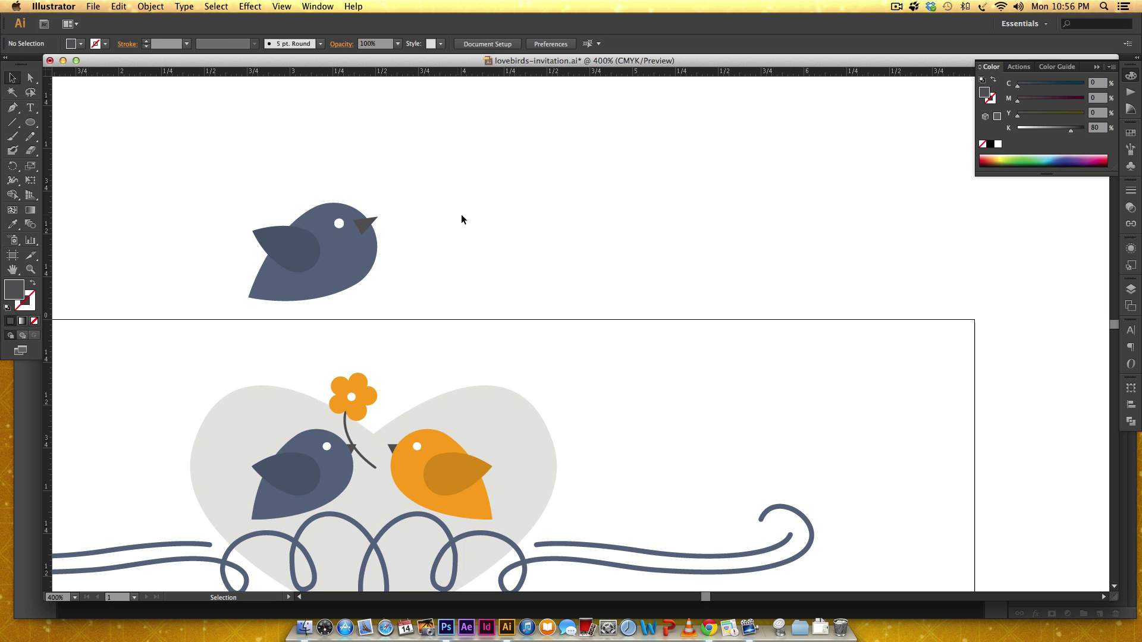
{"action": "left_click", "coordinate": [367, 221]}
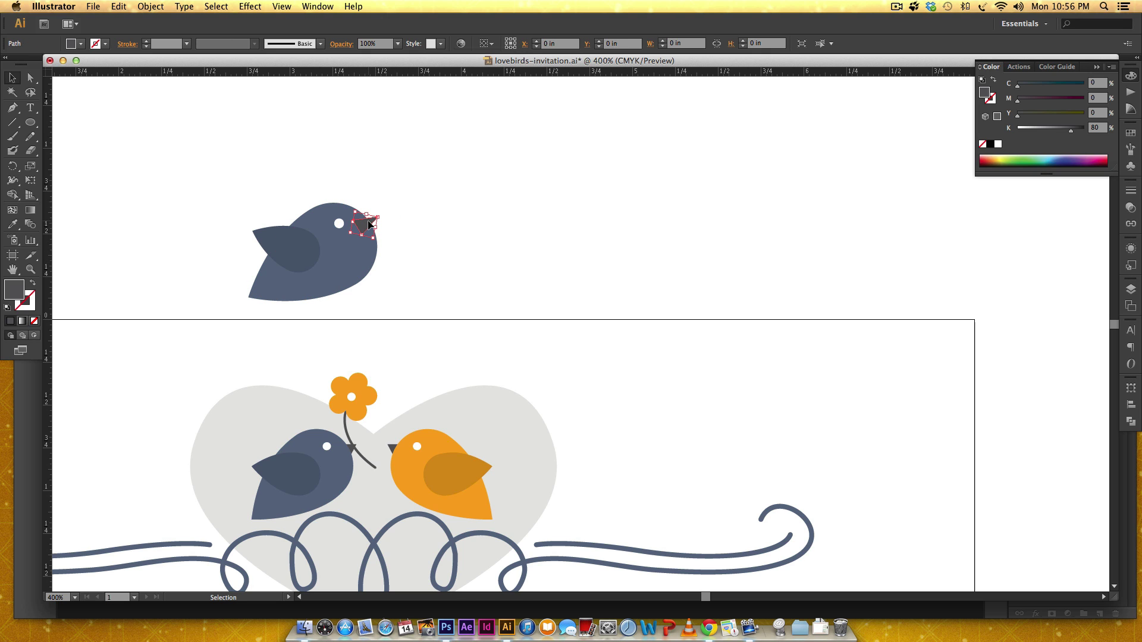
{"action": "key", "text": "shift"}
{"action": "left_click", "coordinate": [350, 265], "text": "shift"}
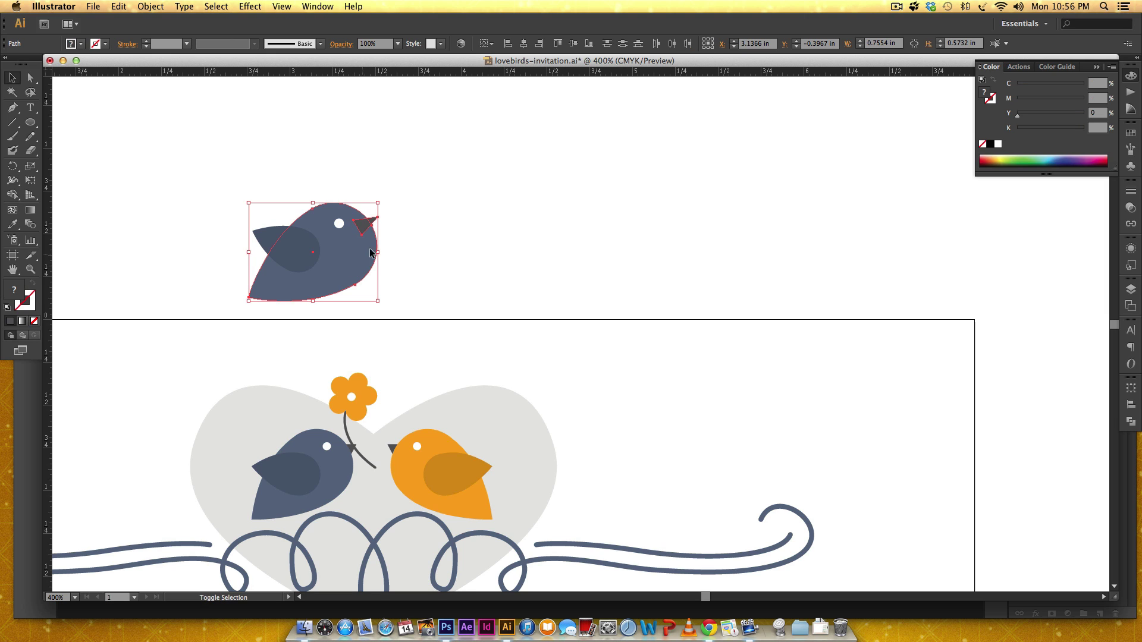
{"action": "left_click", "coordinate": [1131, 422]}
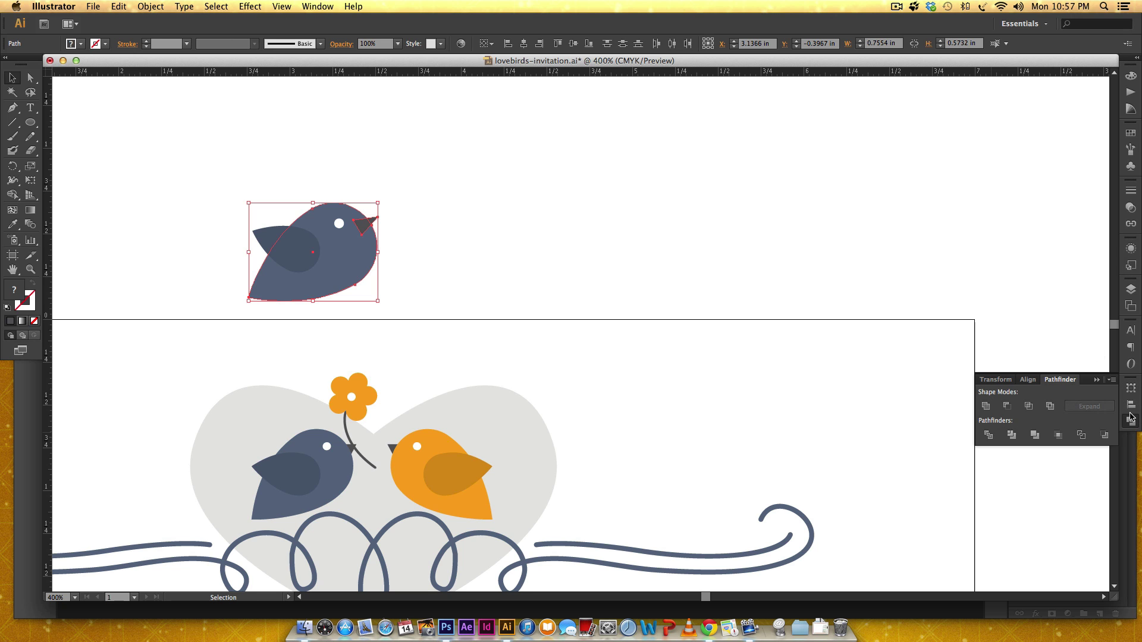
{"action": "left_click", "coordinate": [321, 6]}
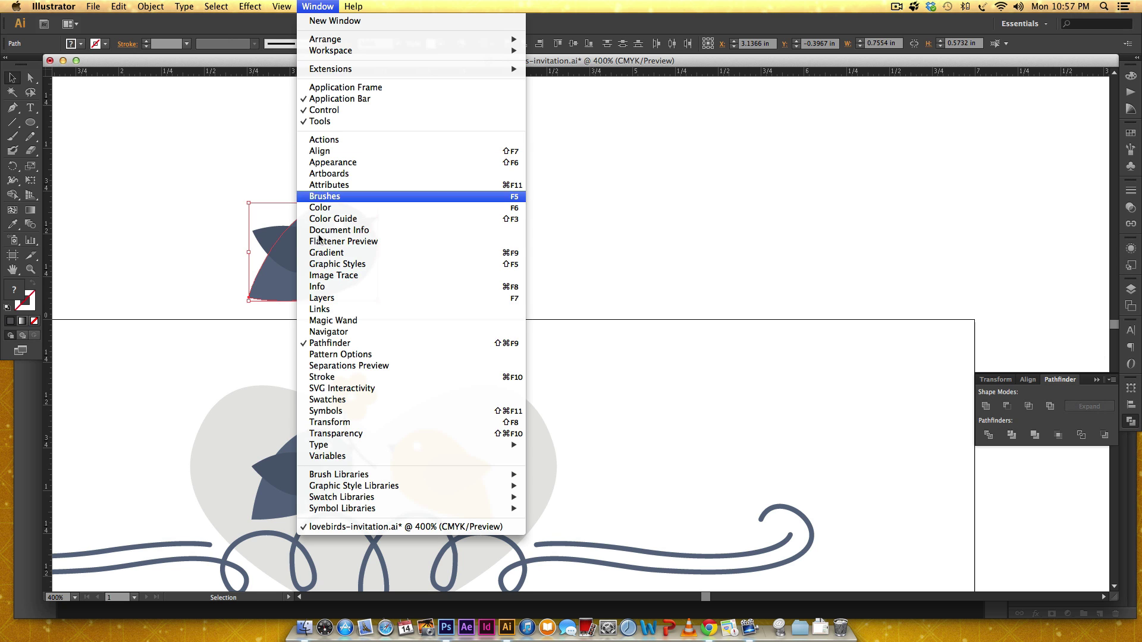
{"action": "left_click", "coordinate": [942, 330]}
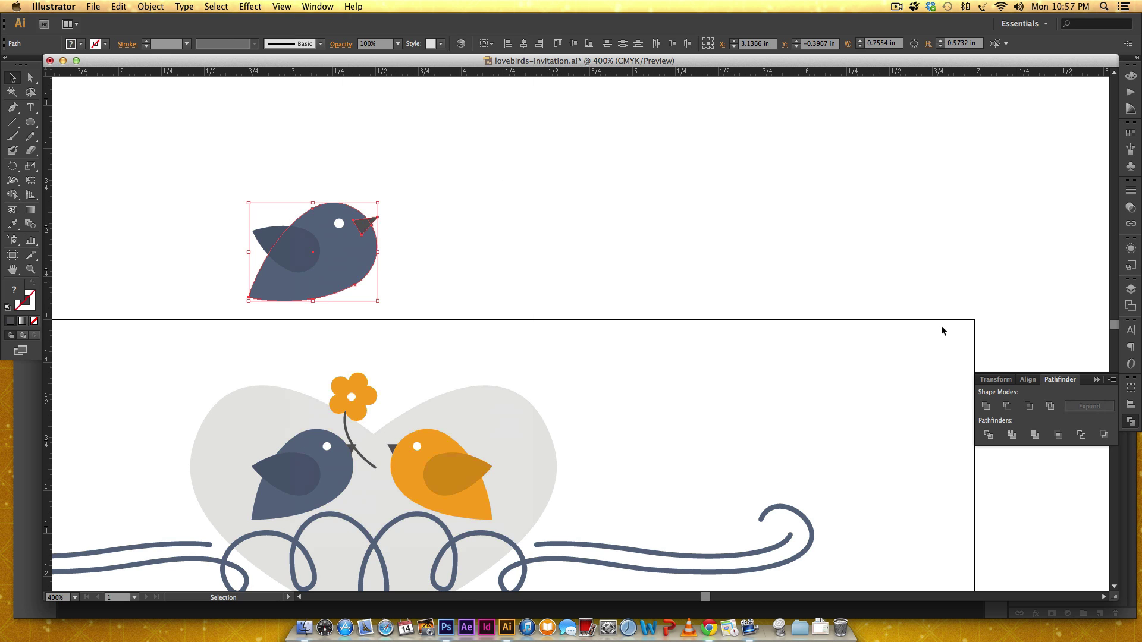
{"action": "left_click", "coordinate": [989, 438]}
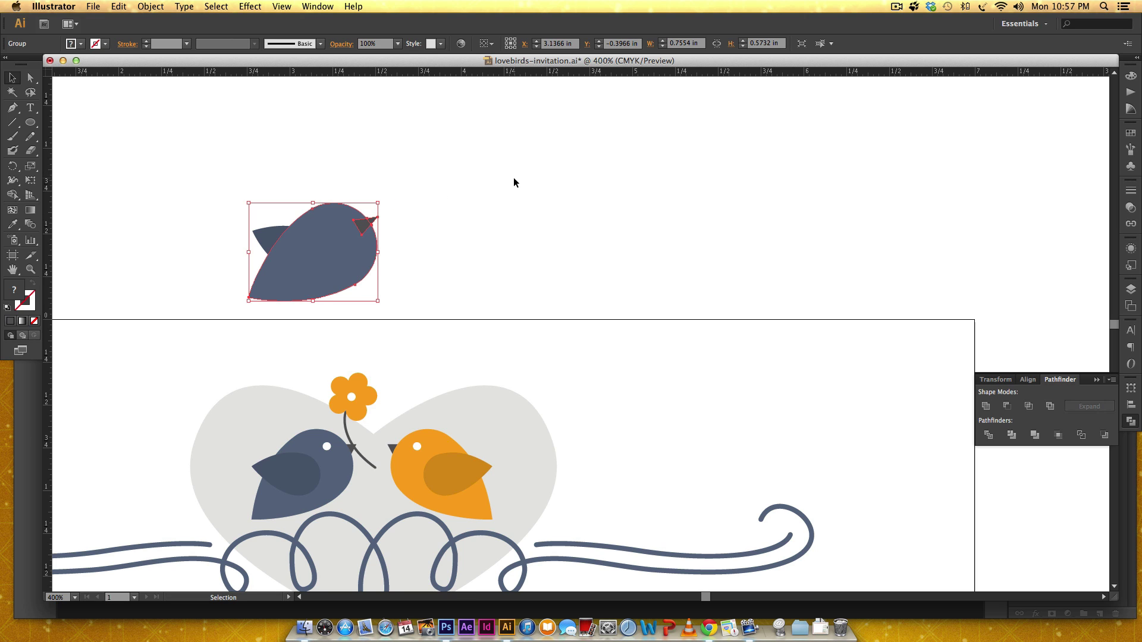
Ungroup the divided pieces and send the beak behind the body
{"action": "key", "text": "super"}
{"action": "key", "text": "super+shift+g"}
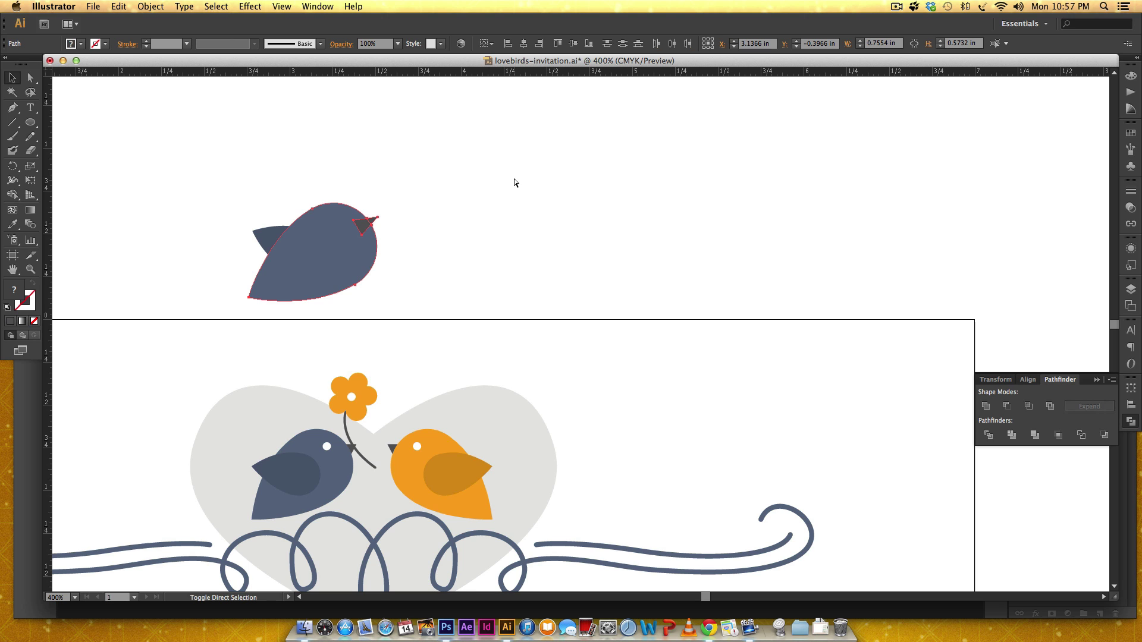
{"action": "left_click", "coordinate": [523, 230]}
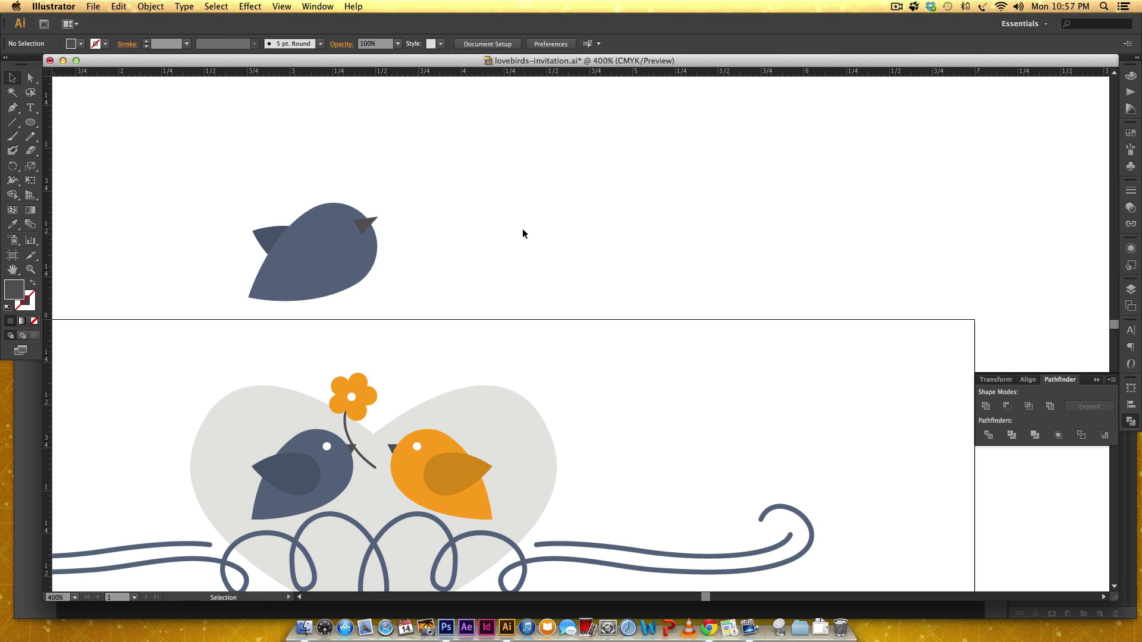
{"action": "left_click", "coordinate": [379, 216]}
{"action": "key", "text": "super+shift+bracketleft"}
Select the beak and body, test-moving the beak off the head and undoing it
{"action": "left_click", "coordinate": [584, 216]}
{"action": "left_click", "coordinate": [360, 227]}
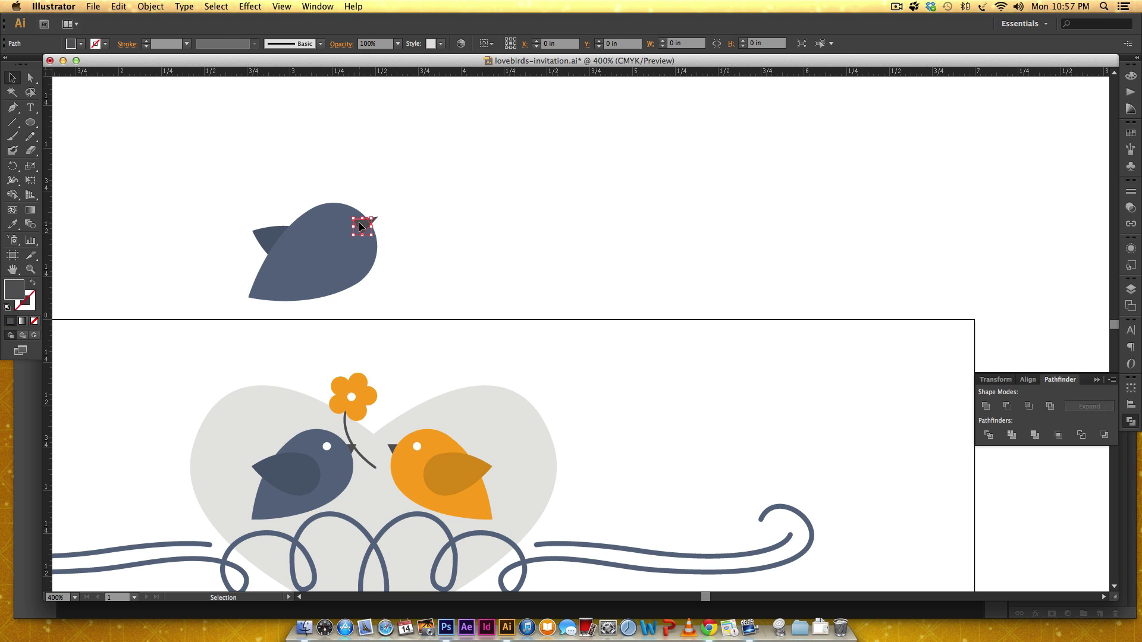
{"action": "left_click", "coordinate": [316, 259], "text": "shift"}
{"action": "left_click", "coordinate": [588, 265]}
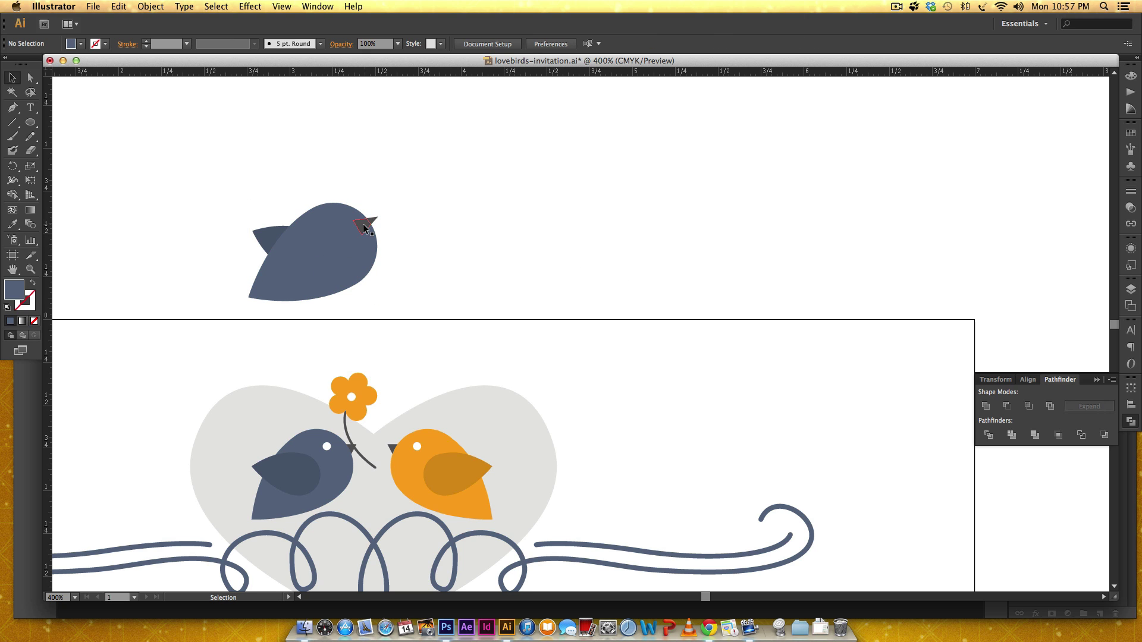
{"action": "left_click_drag", "start_coordinate": [365, 226], "coordinate": [487, 216]}
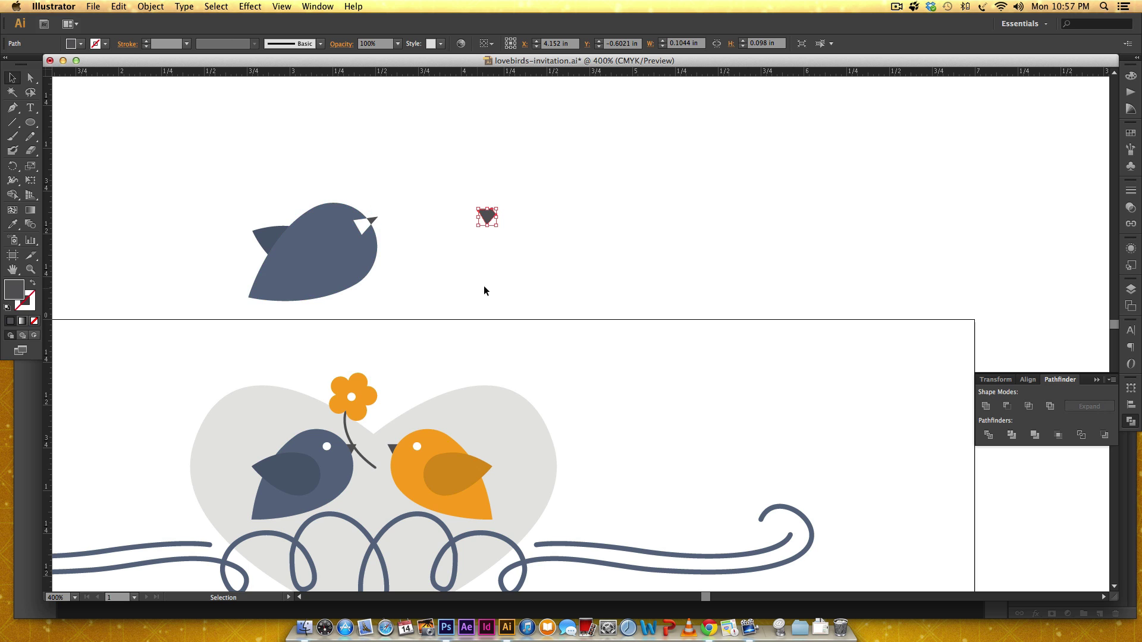
{"action": "key", "text": "super+z"}
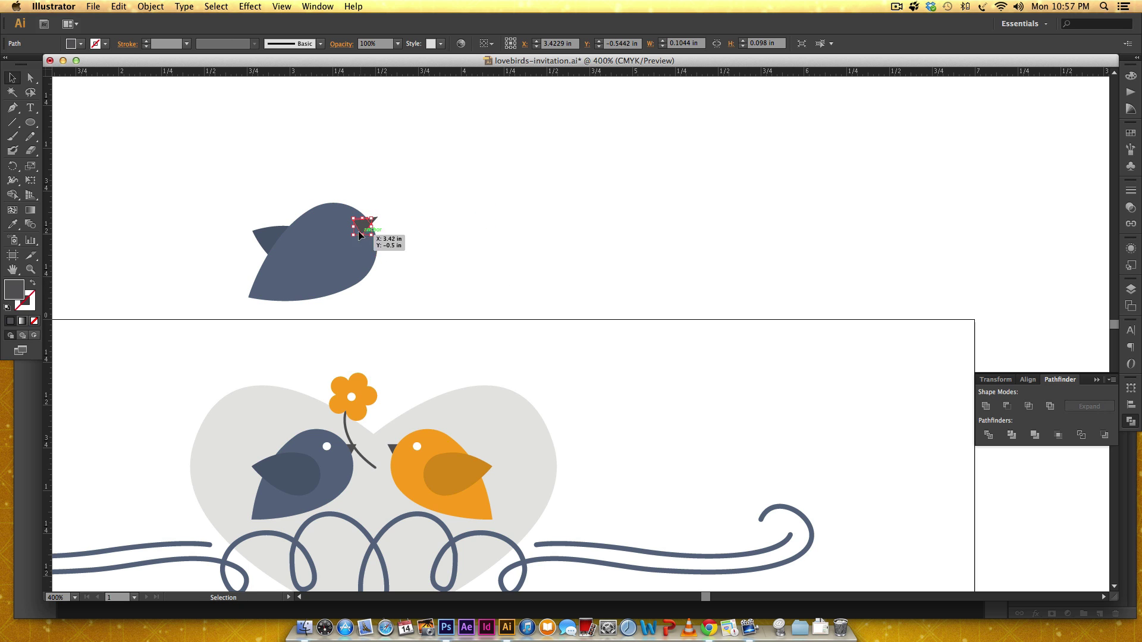
{"action": "key", "text": "super+shift+a"}
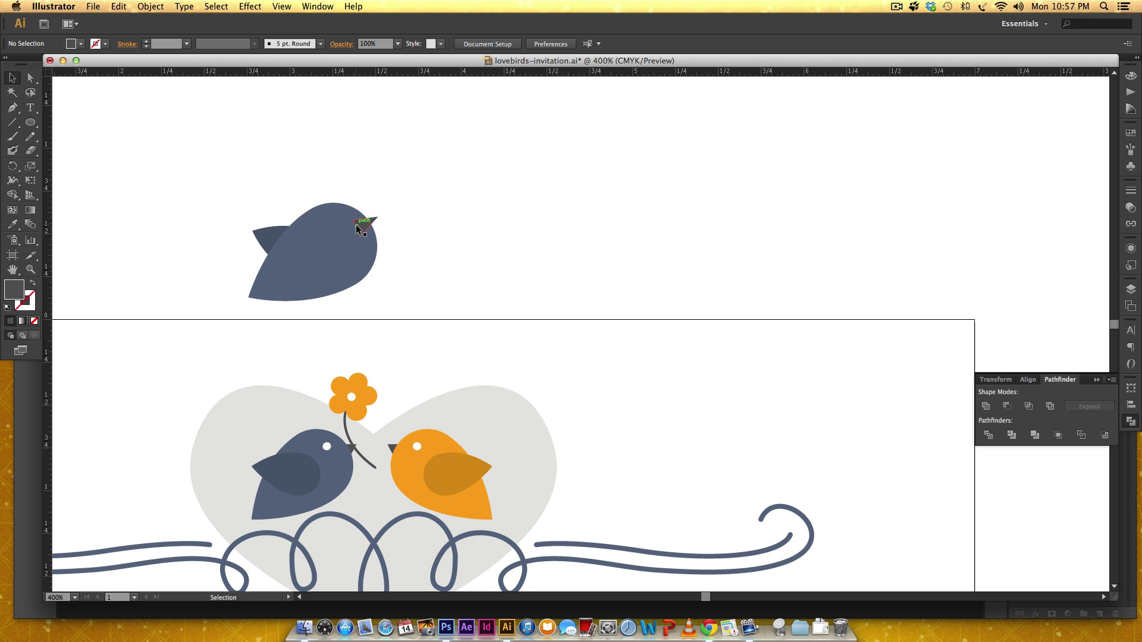
Merge the beak and body into one shape and recolour it slate blue like the lower bird
{"action": "left_click", "coordinate": [363, 226]}
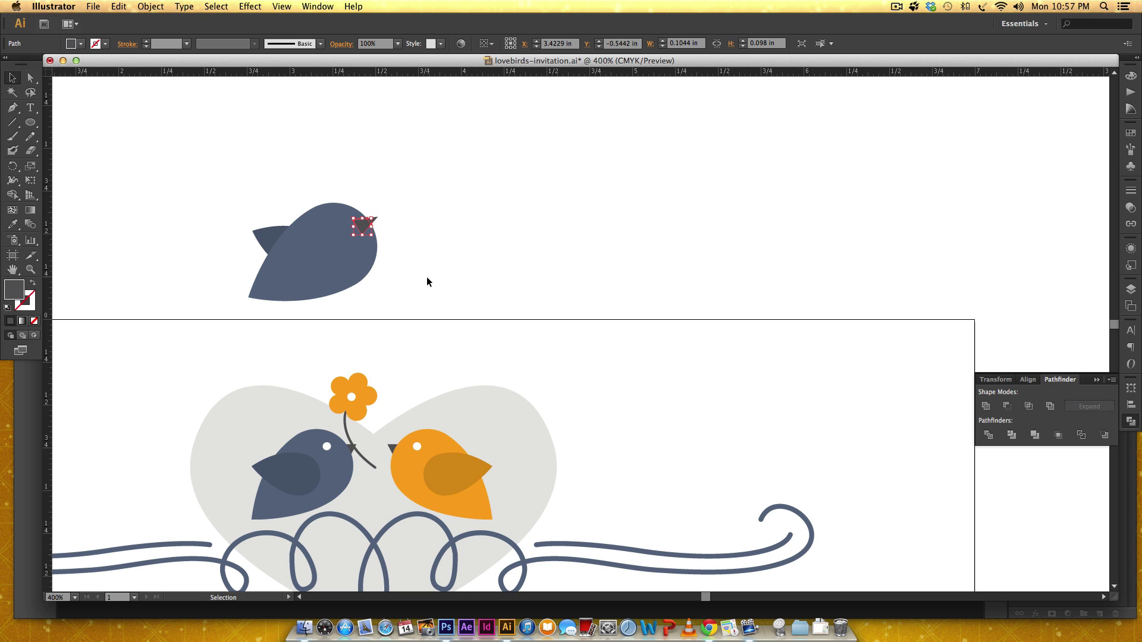
{"action": "left_click", "coordinate": [320, 266], "text": "shift"}
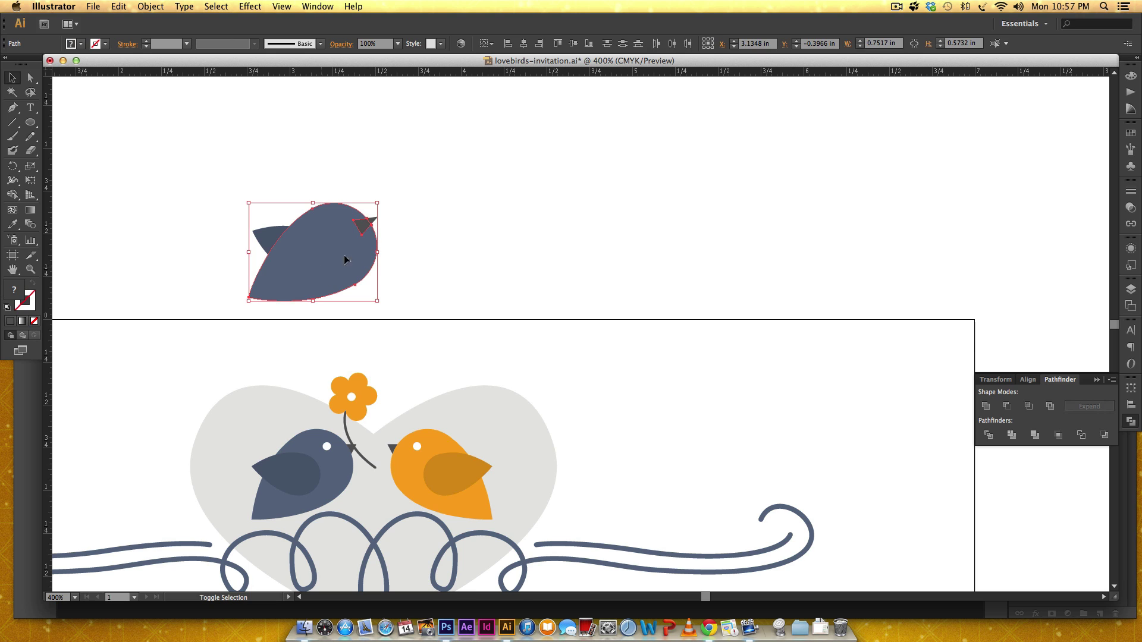
{"action": "left_click", "coordinate": [985, 408]}
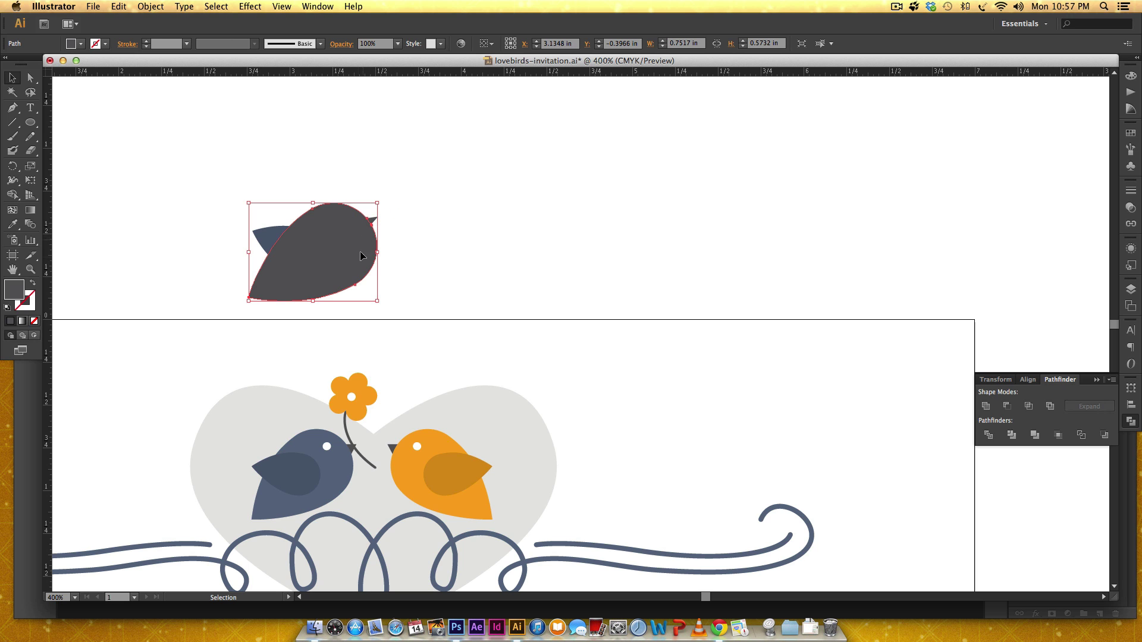
{"action": "key", "text": "i"}
{"action": "left_click", "coordinate": [326, 495]}
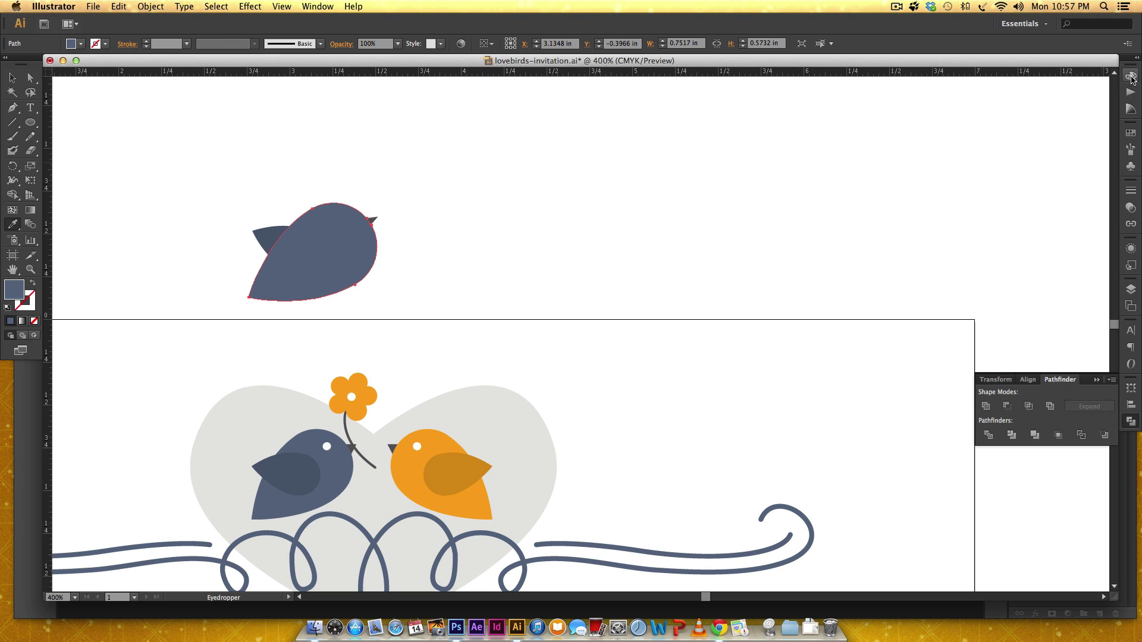
{"action": "left_click", "coordinate": [1130, 75]}
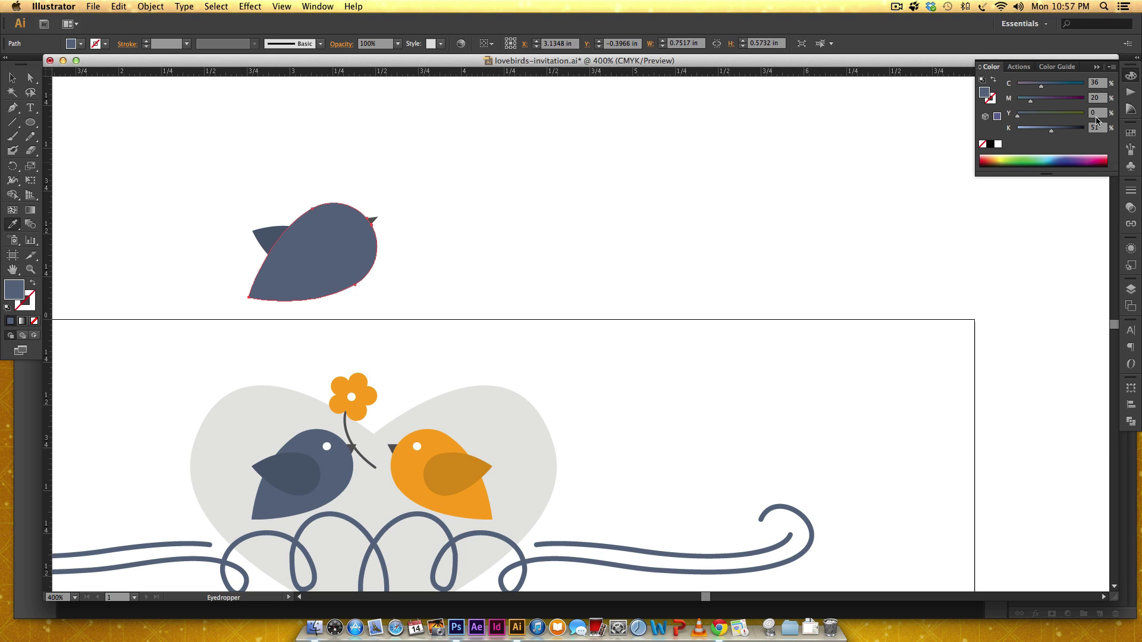
Send the bird body to the back so the white eye and wing show
{"action": "key", "text": "v"}
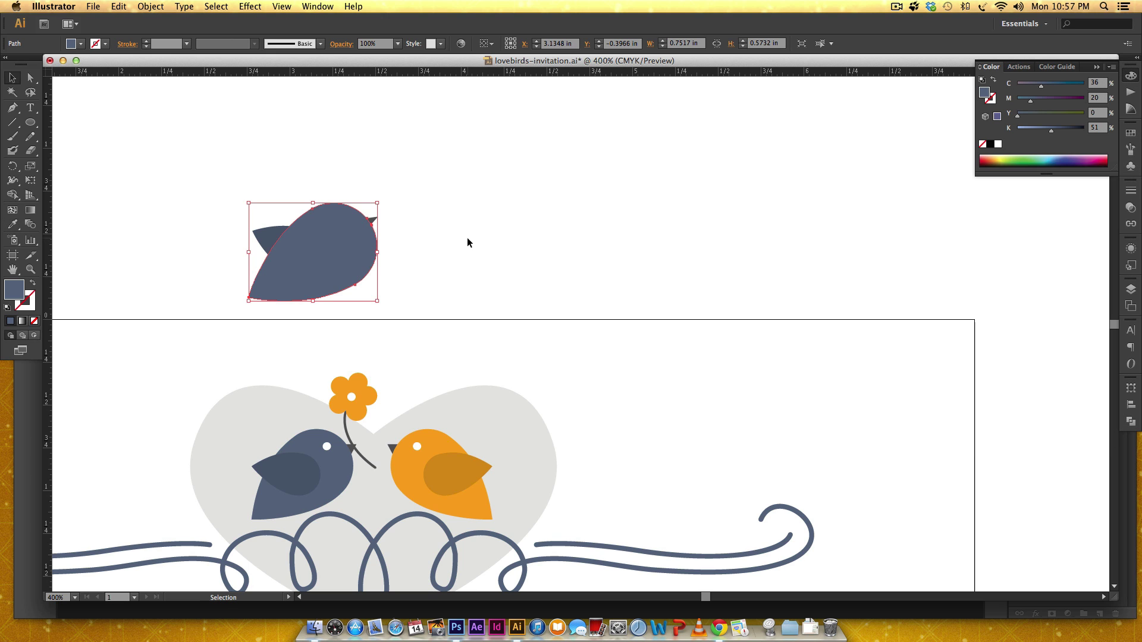
{"action": "right_click", "coordinate": [348, 255]}
{"action": "mouse_move", "coordinate": [397, 416]}
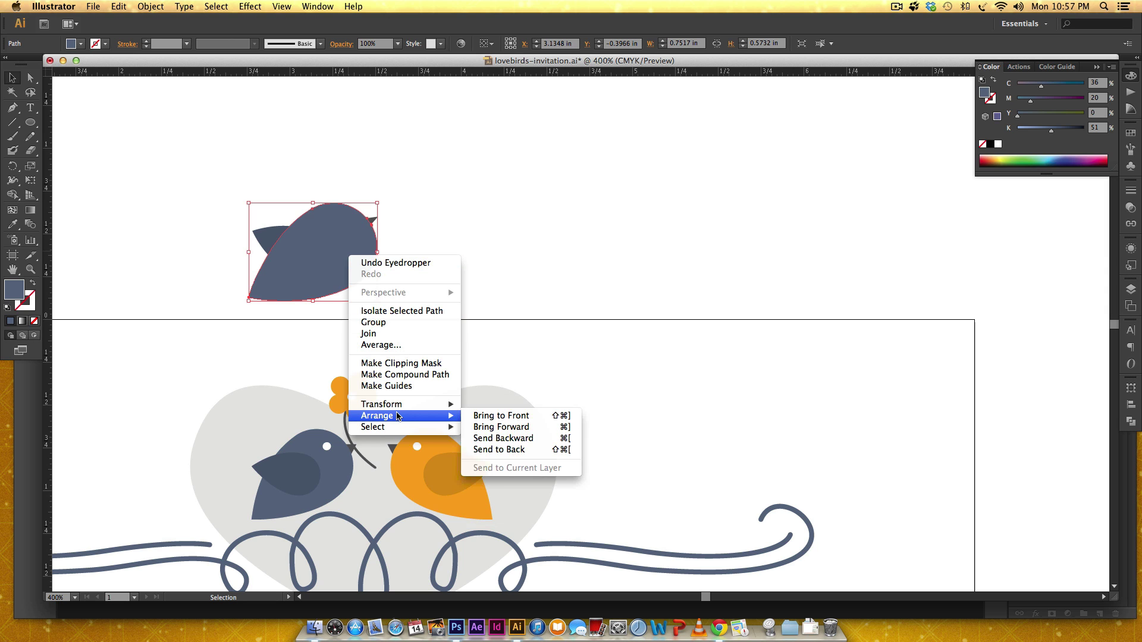
{"action": "left_click", "coordinate": [513, 450]}
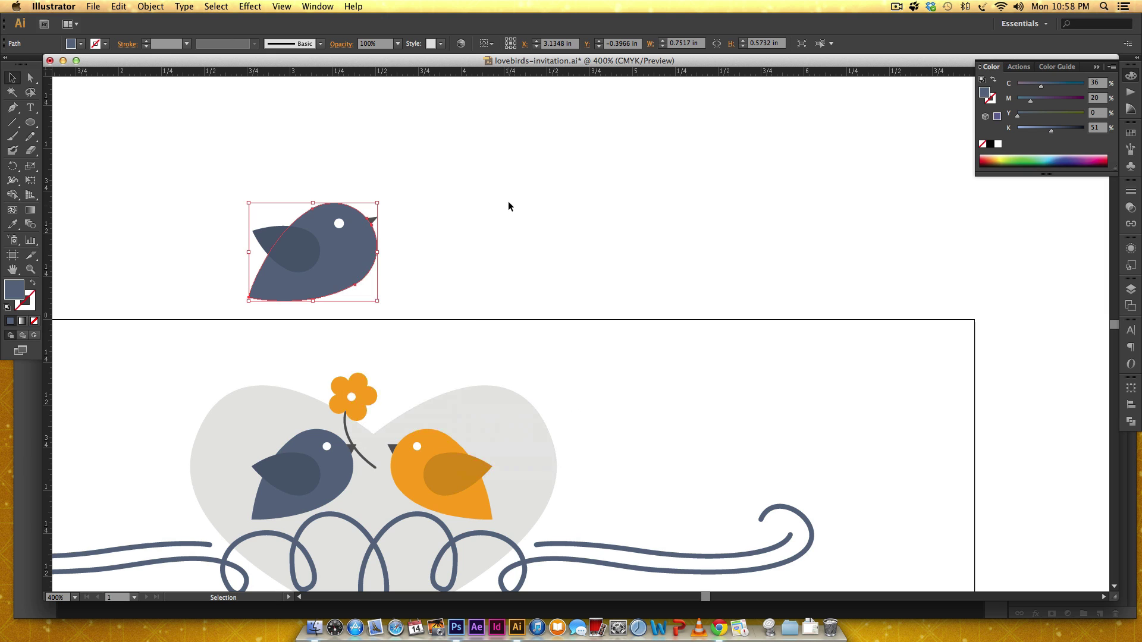
Marquee-select every part of the top blue bird
{"action": "left_click", "coordinate": [508, 199]}
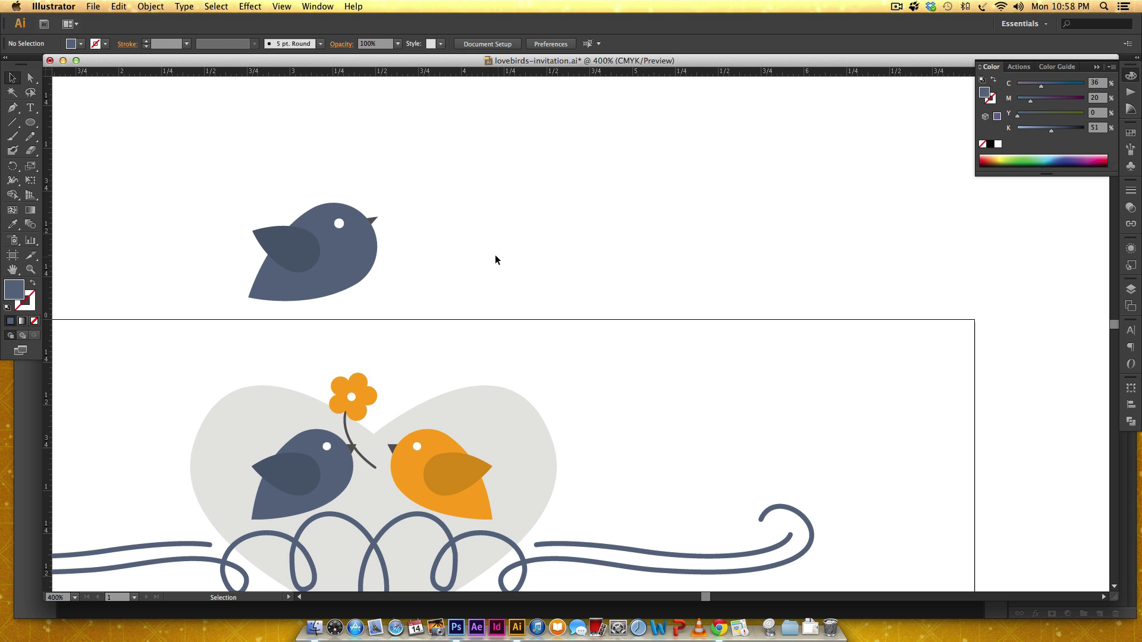
{"action": "left_click_drag", "start_coordinate": [374, 226], "coordinate": [220, 324]}
{"action": "left_click", "coordinate": [220, 324]}
{"action": "left_click_drag", "start_coordinate": [456, 173], "coordinate": [200, 322]}
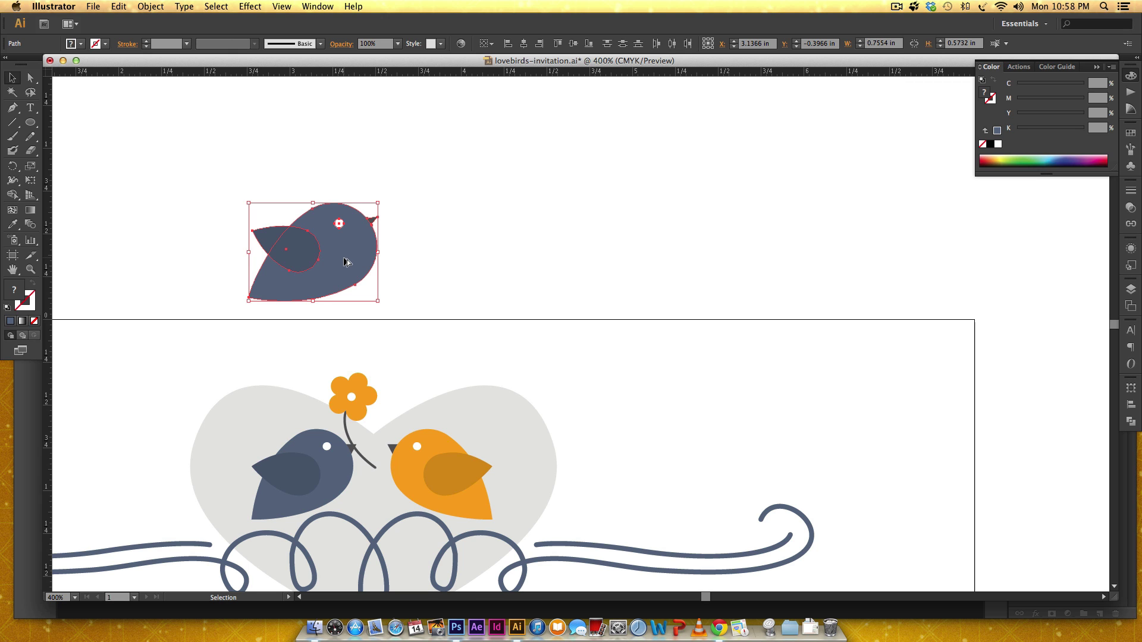
Place a copy to the right, reflect it vertically and position it facing the original
{"action": "left_click_drag", "start_coordinate": [345, 262], "coordinate": [555, 249]}
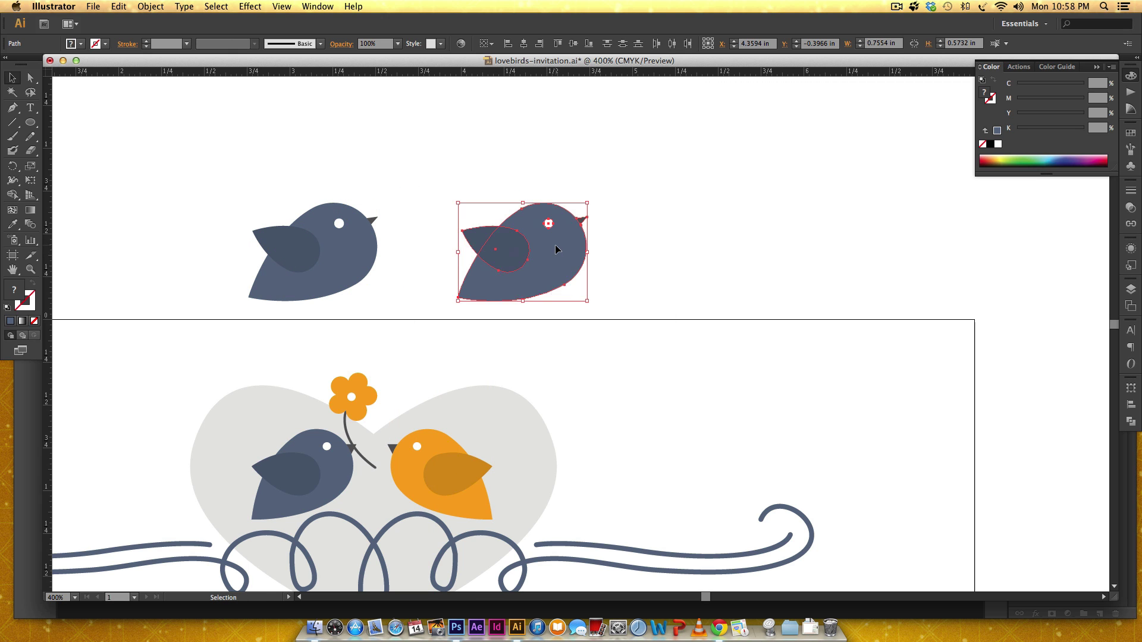
{"action": "right_click", "coordinate": [556, 249]}
{"action": "mouse_move", "coordinate": [654, 387]}
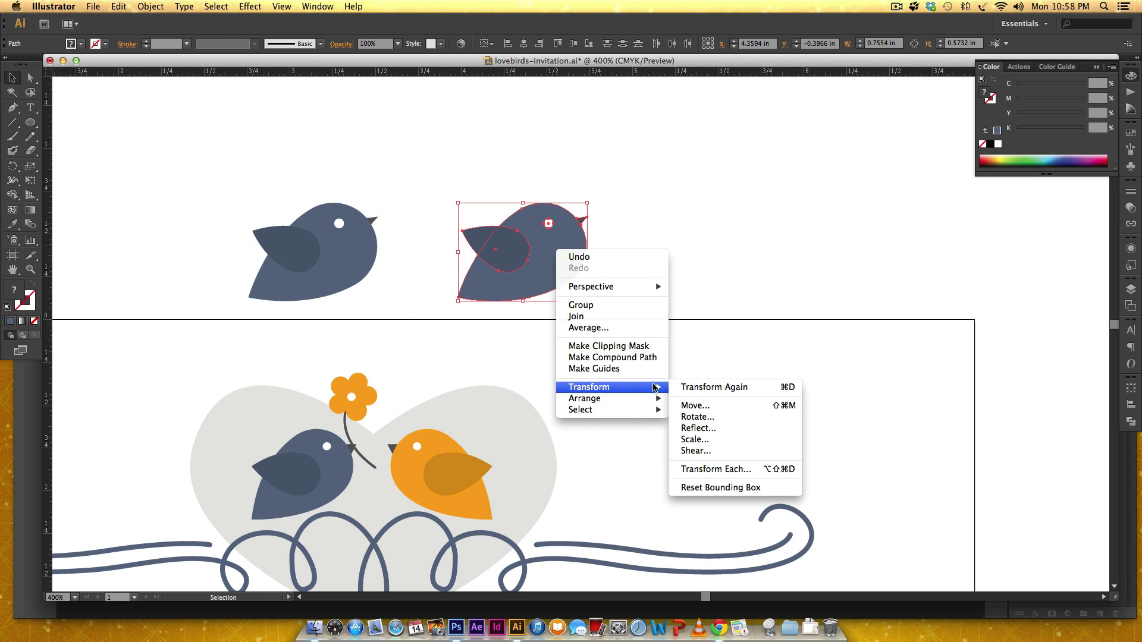
{"action": "left_click", "coordinate": [707, 429]}
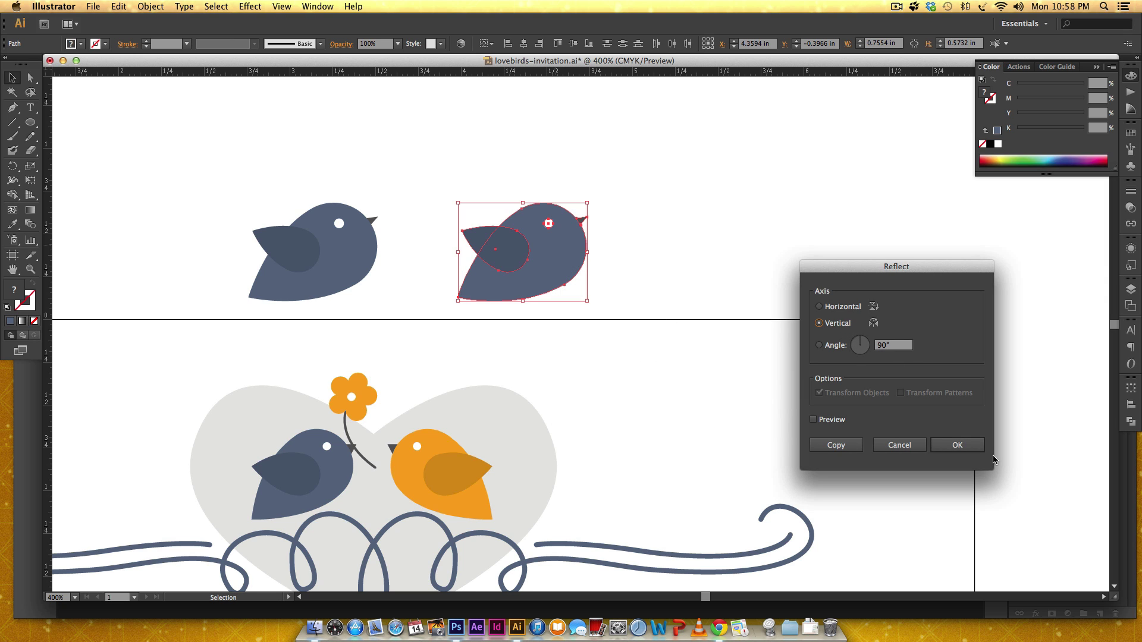
{"action": "left_click", "coordinate": [971, 454]}
{"action": "left_click_drag", "start_coordinate": [509, 258], "coordinate": [456, 265]}
Eyedrop the lower orange bird's colours: orange body and darker orange wing onto the mirrored copy
{"action": "left_click", "coordinate": [608, 259]}
{"action": "left_click", "coordinate": [430, 279]}
{"action": "key", "text": "i"}
{"action": "left_click", "coordinate": [415, 458]}
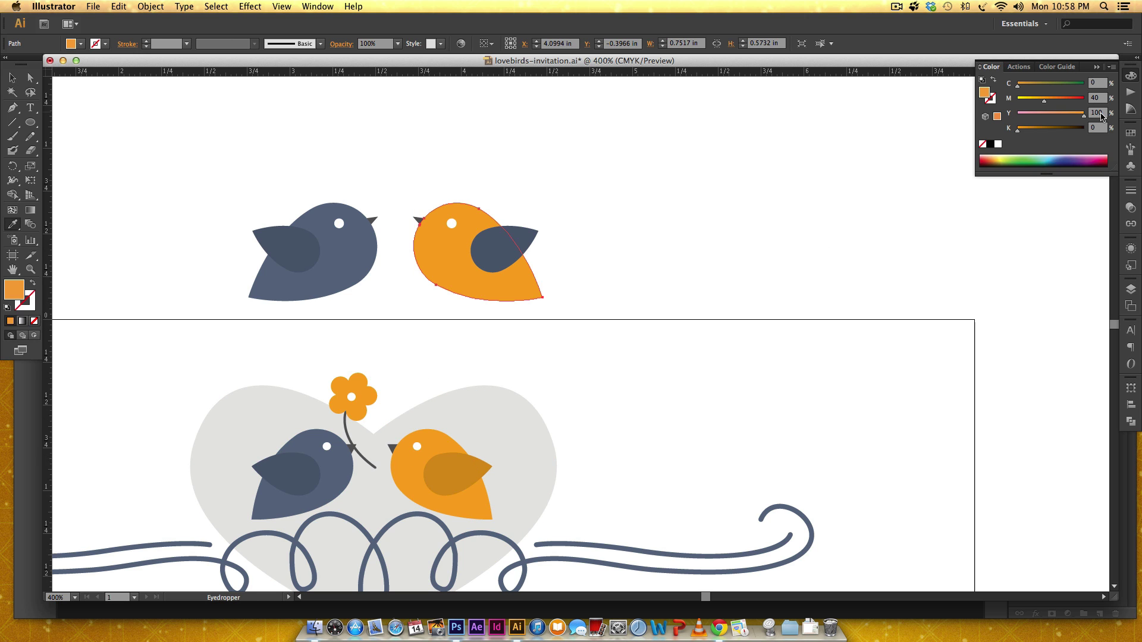
{"action": "key", "text": "v"}
{"action": "left_click", "coordinate": [507, 249]}
{"action": "key", "text": "i"}
{"action": "left_click", "coordinate": [440, 476]}
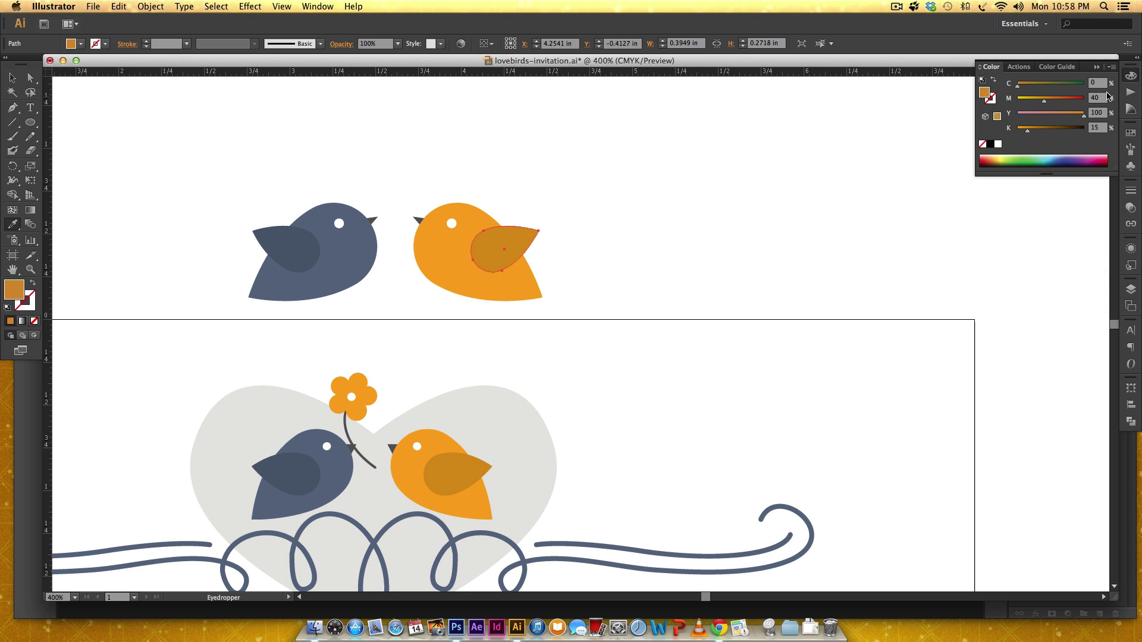
Sample the birds' orange body colour with the Eyedropper as the fill
{"action": "key", "text": "v"}
{"action": "left_click", "coordinate": [587, 184]}
{"action": "scroll", "coordinate": [569, 194], "scroll_direction": "up", "scroll_amount": 1}
{"action": "scroll", "coordinate": [568, 194], "scroll_direction": "left", "scroll_amount": 2}
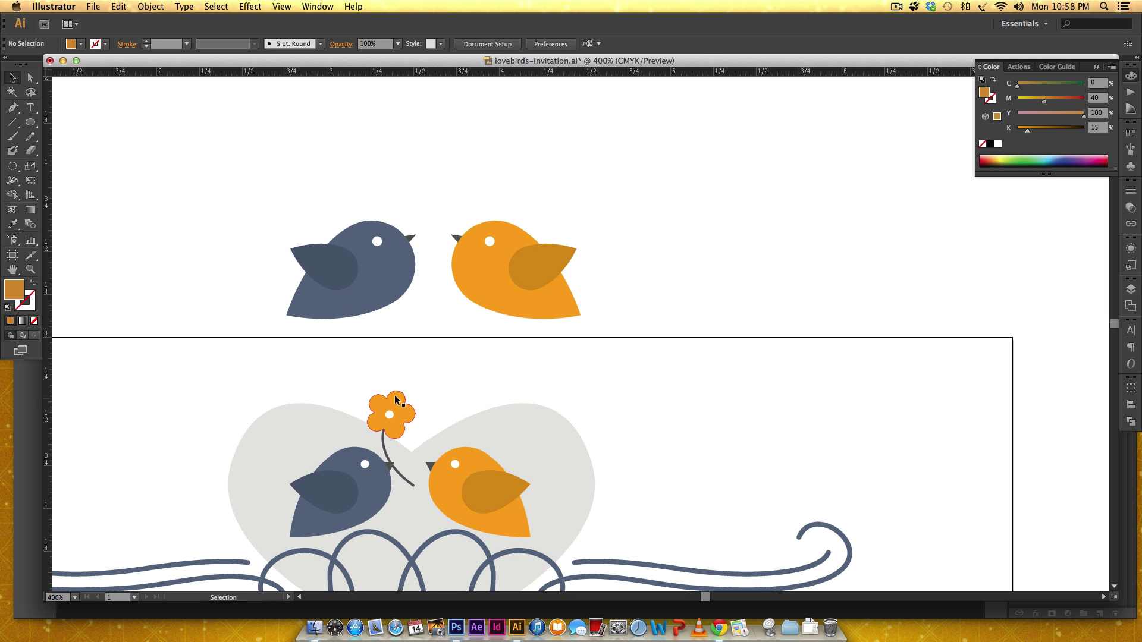
{"action": "scroll", "coordinate": [466, 196], "scroll_direction": "up", "scroll_amount": 1}
{"action": "scroll", "coordinate": [466, 196], "scroll_direction": "right", "scroll_amount": 1}
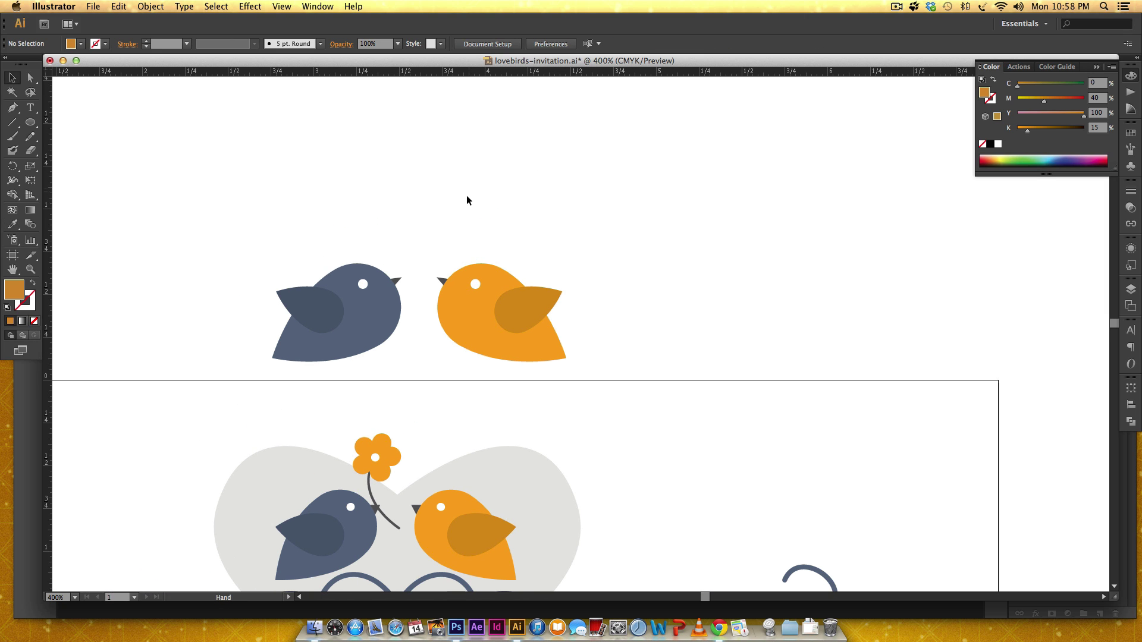
{"action": "left_click", "coordinate": [30, 122]}
{"action": "key", "text": "i"}
{"action": "left_click", "coordinate": [461, 294]}
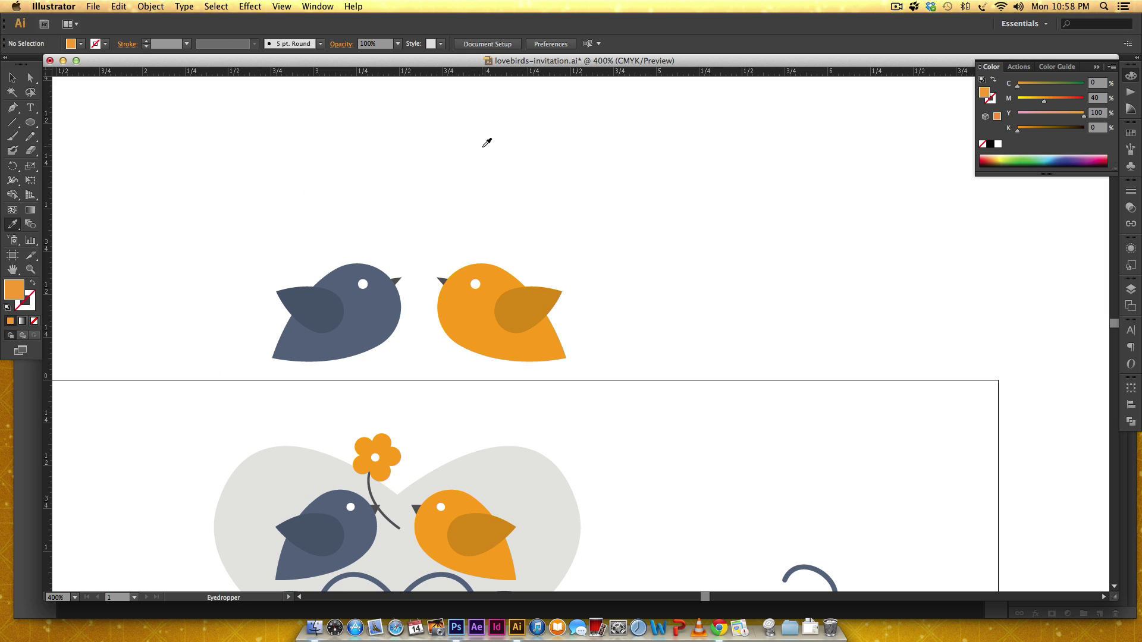
Draw a small orange circle above the birds and Alt-drag copies as petals
{"action": "key", "text": "v"}
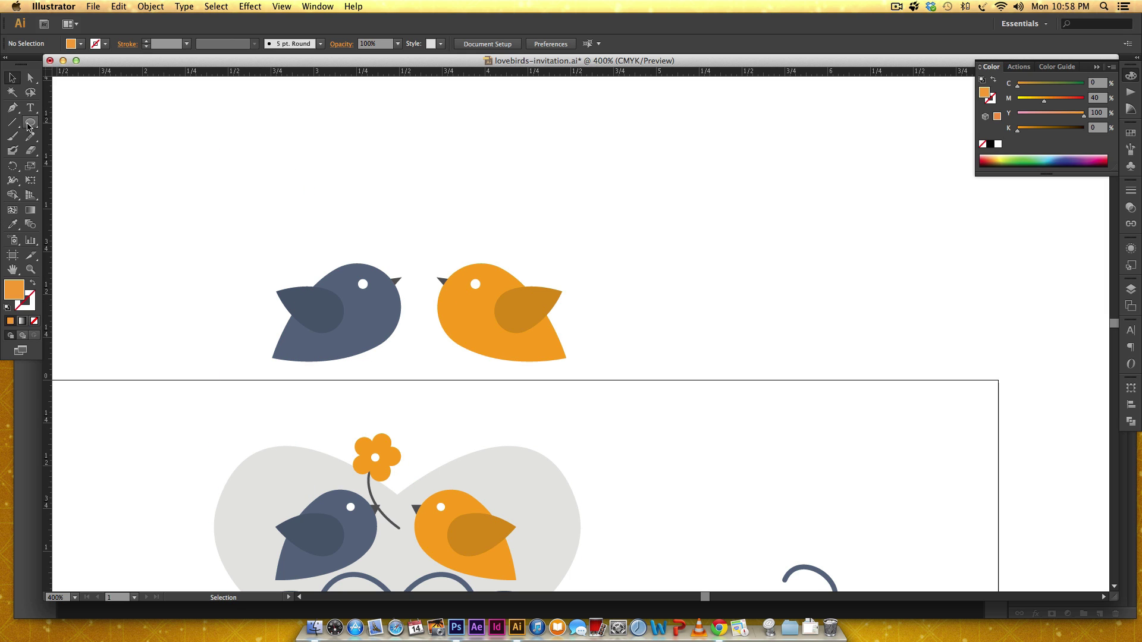
{"action": "left_click", "coordinate": [30, 121]}
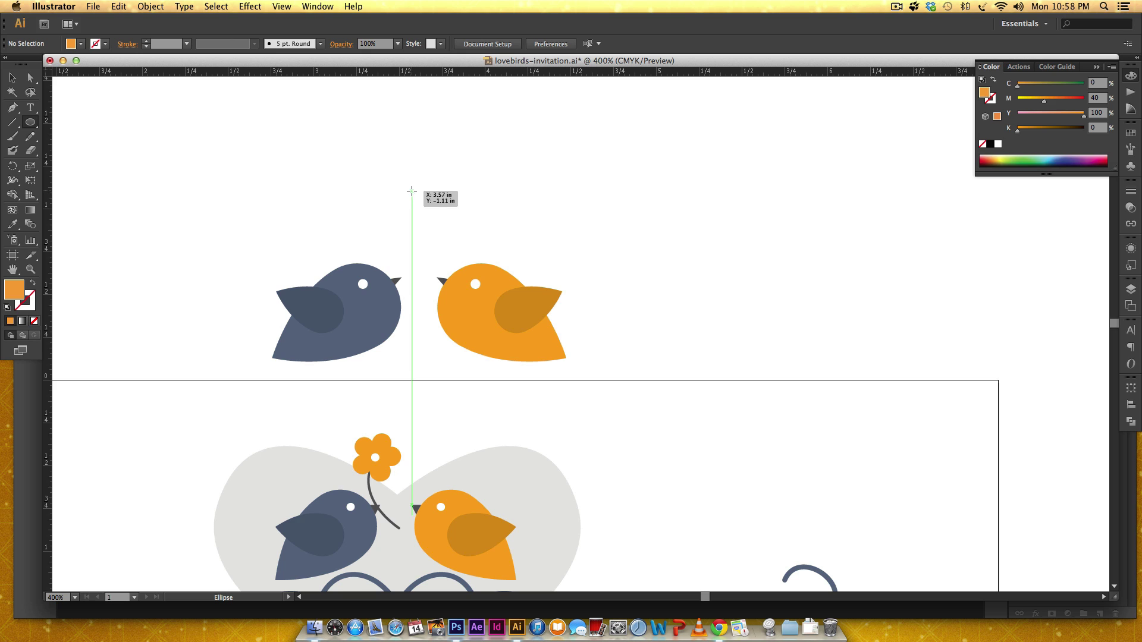
{"action": "left_click_drag", "start_coordinate": [410, 189], "coordinate": [427, 207]}
{"action": "key", "text": "v"}
{"action": "left_click", "coordinate": [523, 205]}
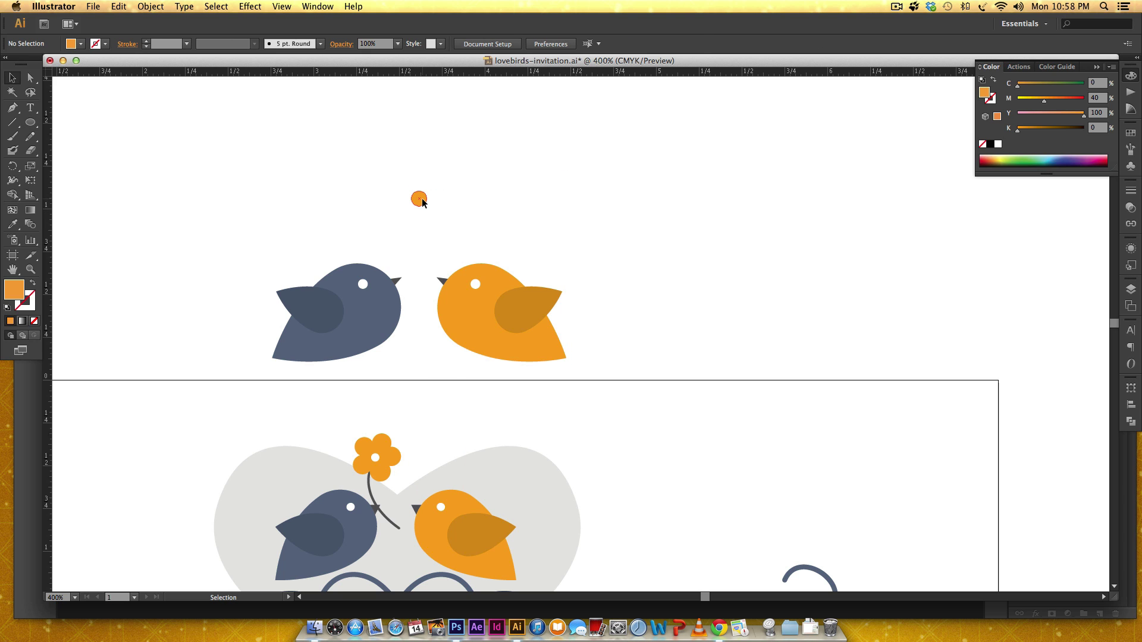
{"action": "left_click_drag", "start_coordinate": [420, 203], "coordinate": [433, 224]}
{"action": "left_click", "coordinate": [464, 212]}
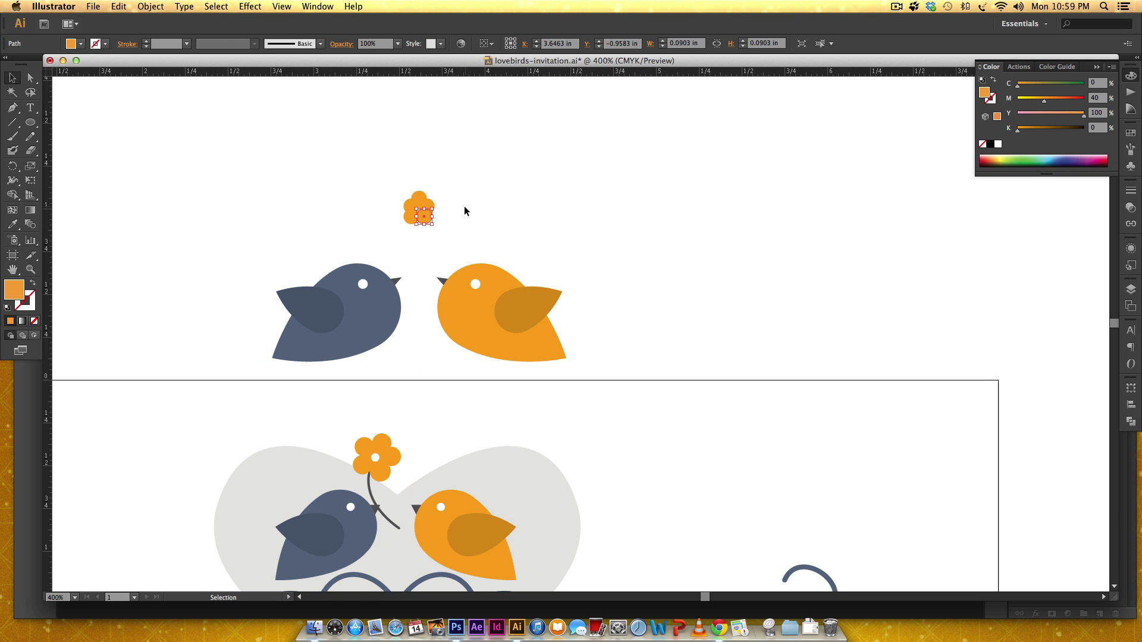
Zoom in and nudge the bottom petals into a tight five-petal ring, then zoom out
{"action": "key", "text": "z"}
{"action": "left_click_drag", "start_coordinate": [382, 160], "coordinate": [467, 239]}
{"action": "scroll", "coordinate": [553, 349], "scroll_direction": "down", "scroll_amount": 5}
{"action": "scroll", "coordinate": [553, 349], "scroll_direction": "right", "scroll_amount": 3}
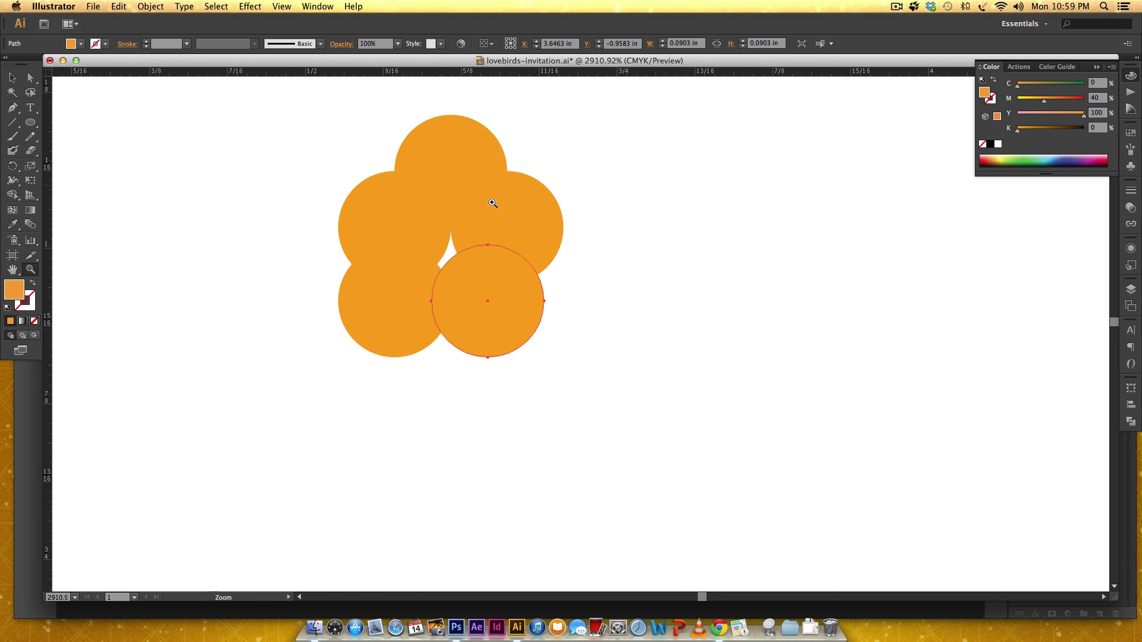
{"action": "key", "text": "v"}
{"action": "left_click_drag", "start_coordinate": [511, 291], "coordinate": [517, 292]}
{"action": "left_click_drag", "start_coordinate": [409, 313], "coordinate": [420, 305]}
{"action": "key", "text": "super+shift+a"}
{"action": "mouse_move", "coordinate": [513, 315]}
{"action": "left_mouse_down"}
{"action": "mouse_move", "coordinate": [504, 313]}
{"action": "mouse_move", "coordinate": [518, 311]}
{"action": "left_mouse_up"}
{"action": "left_click", "coordinate": [647, 241]}
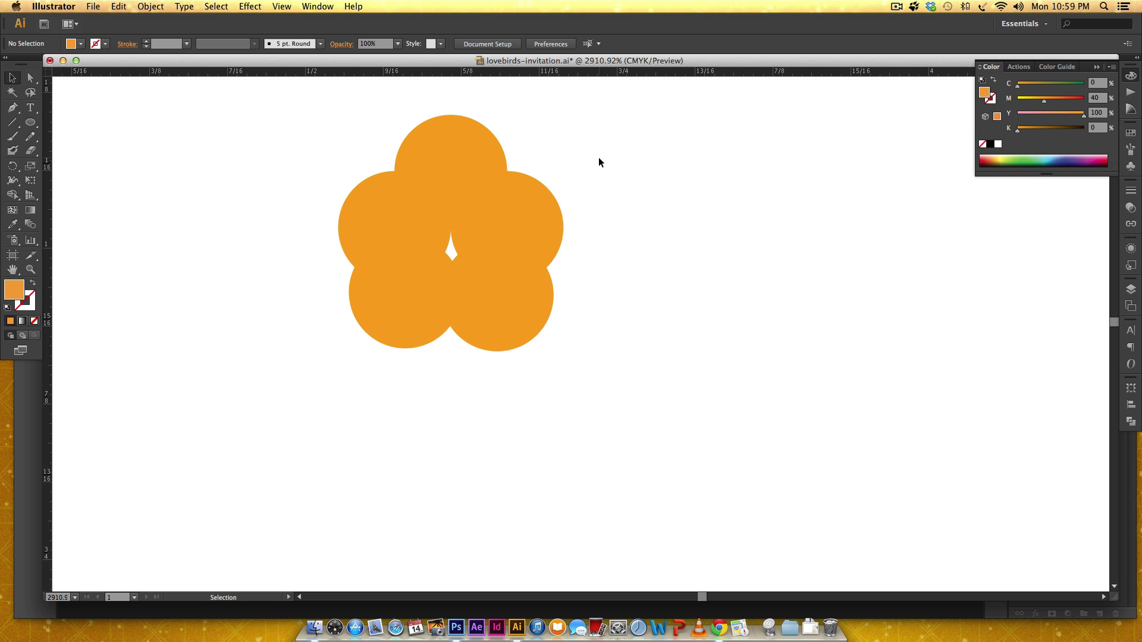
{"action": "key", "text": "super+minus"}
{"action": "key", "text": "super+minus"}
{"action": "key", "text": "super+minus"}
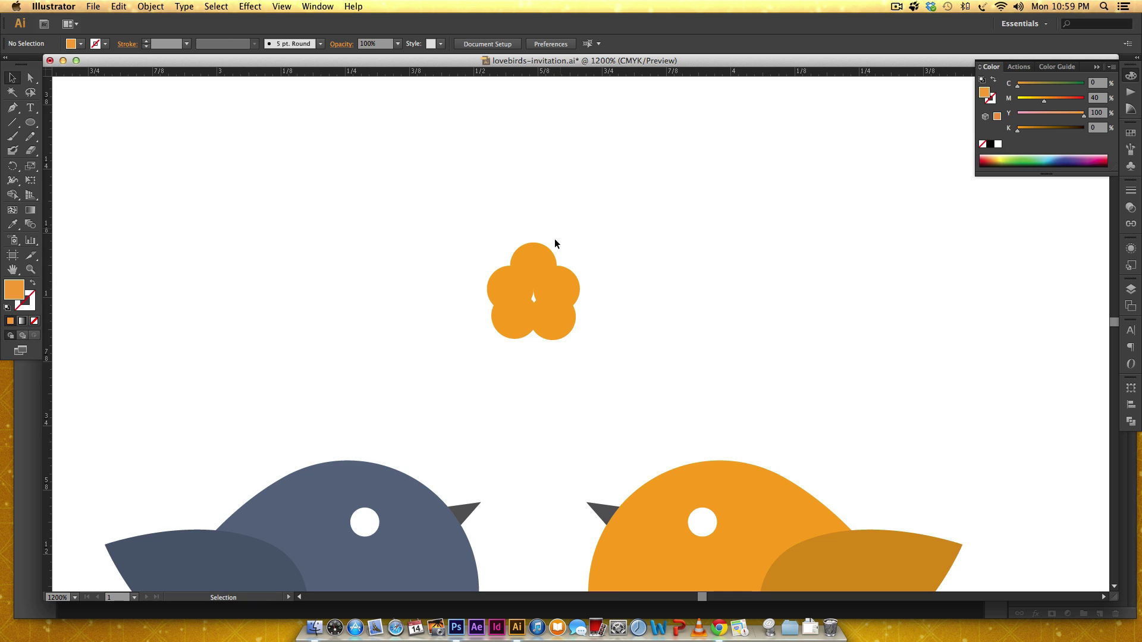
Merge the five orange circles into a single flower shape with Pathfinder
{"action": "left_click_drag", "start_coordinate": [631, 212], "coordinate": [461, 373]}
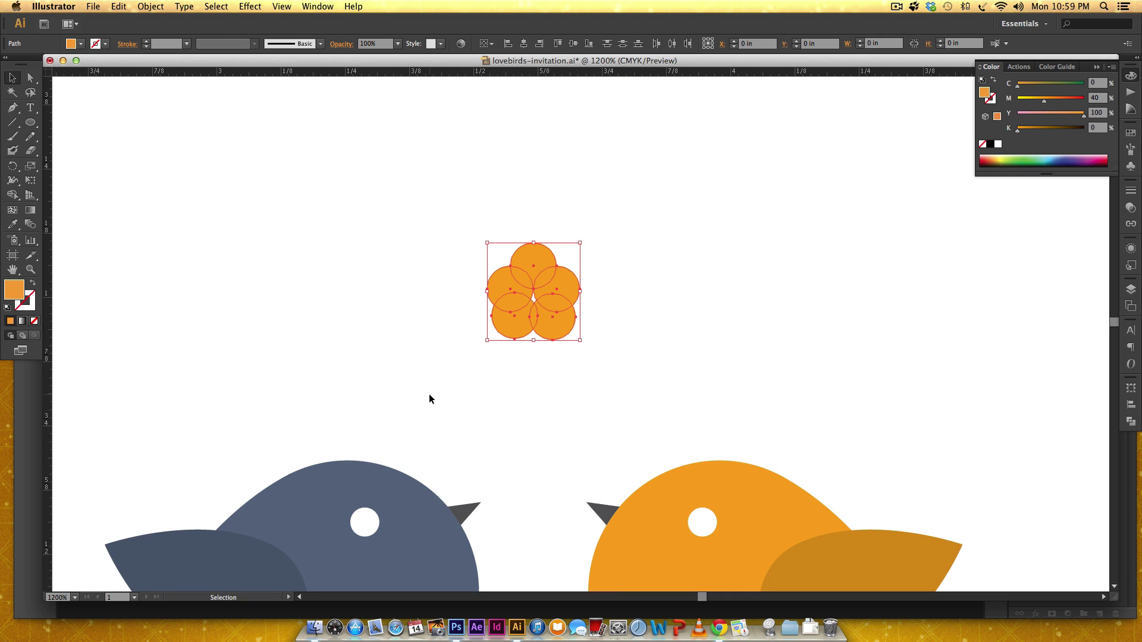
{"action": "left_click", "coordinate": [1130, 421]}
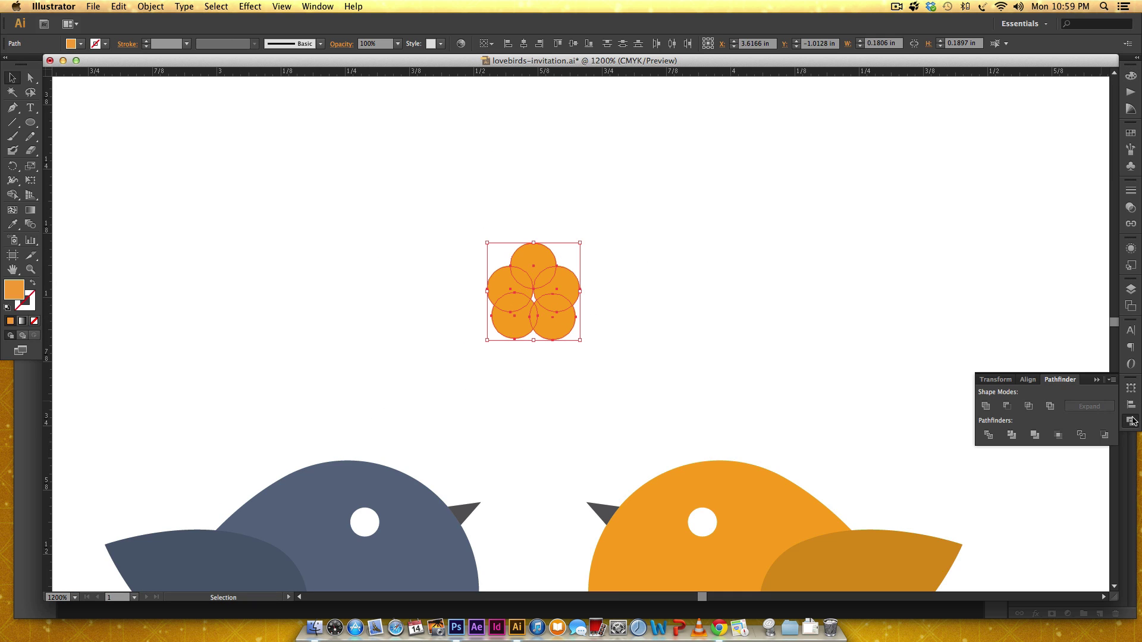
{"action": "left_click", "coordinate": [985, 406]}
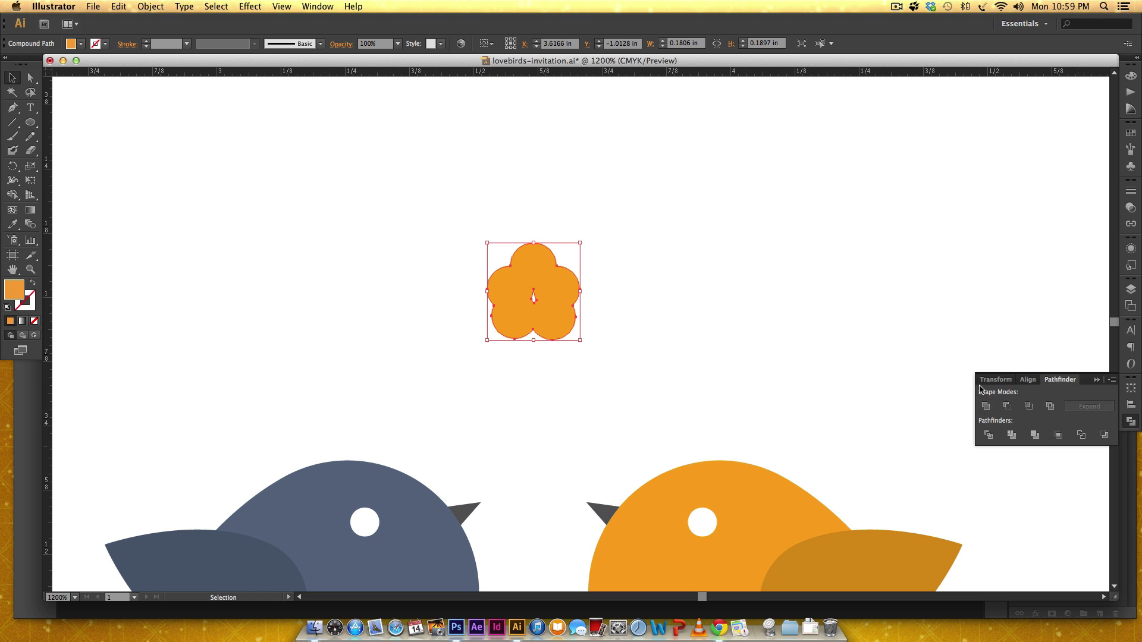
{"action": "left_click", "coordinate": [770, 344]}
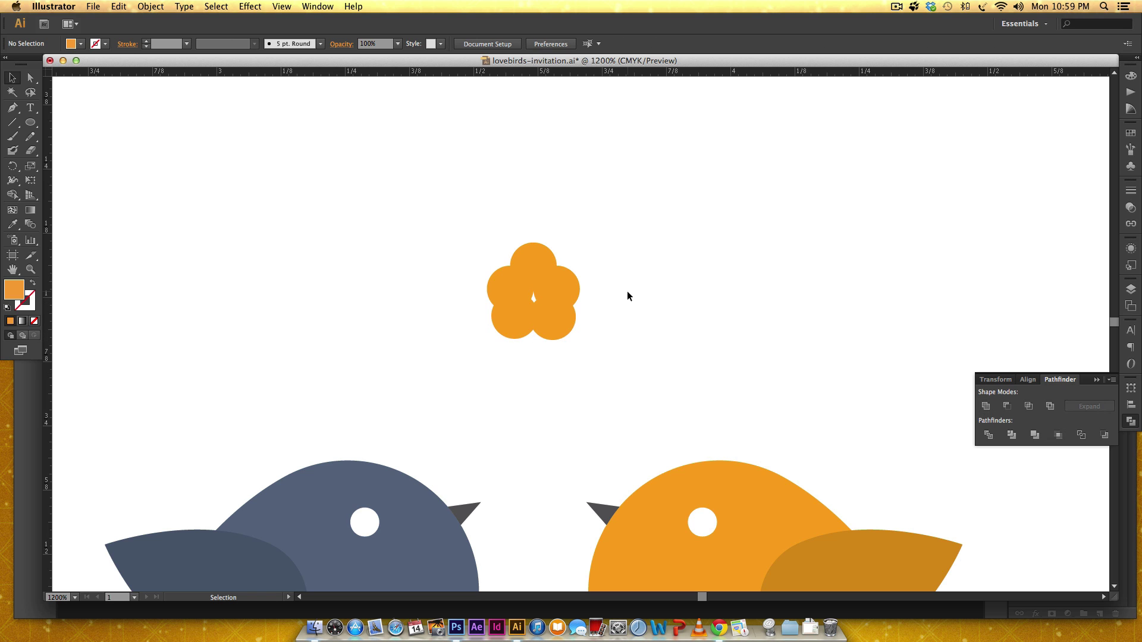
Inspect one of the merged flower's anchor points with the Direct Selection tool
{"action": "key", "text": "a"}
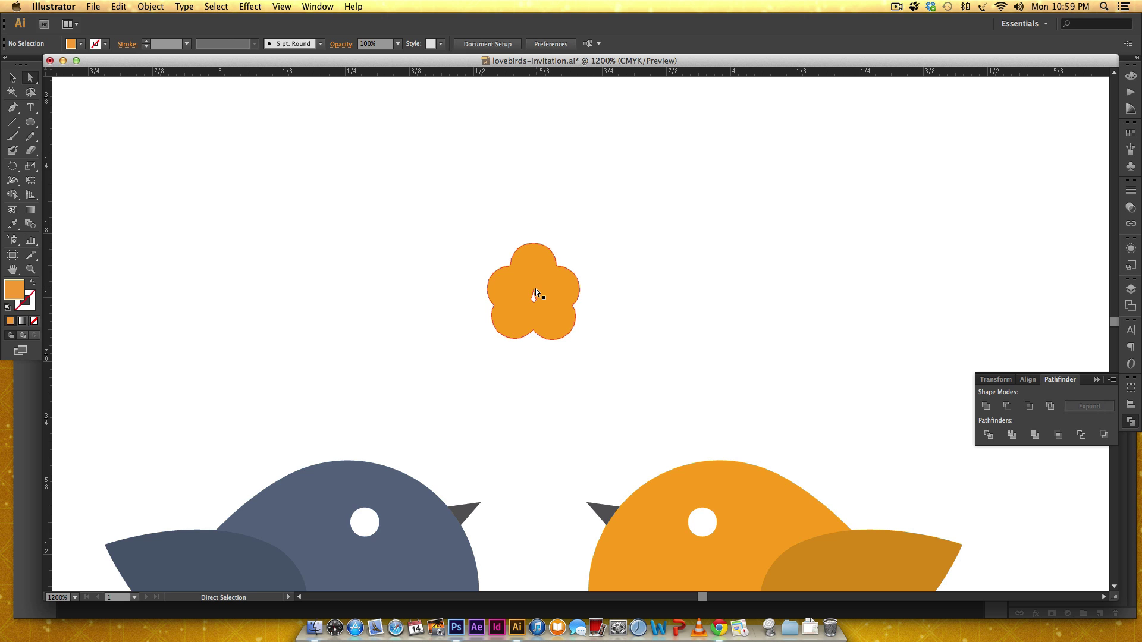
{"action": "left_click", "coordinate": [533, 289]}
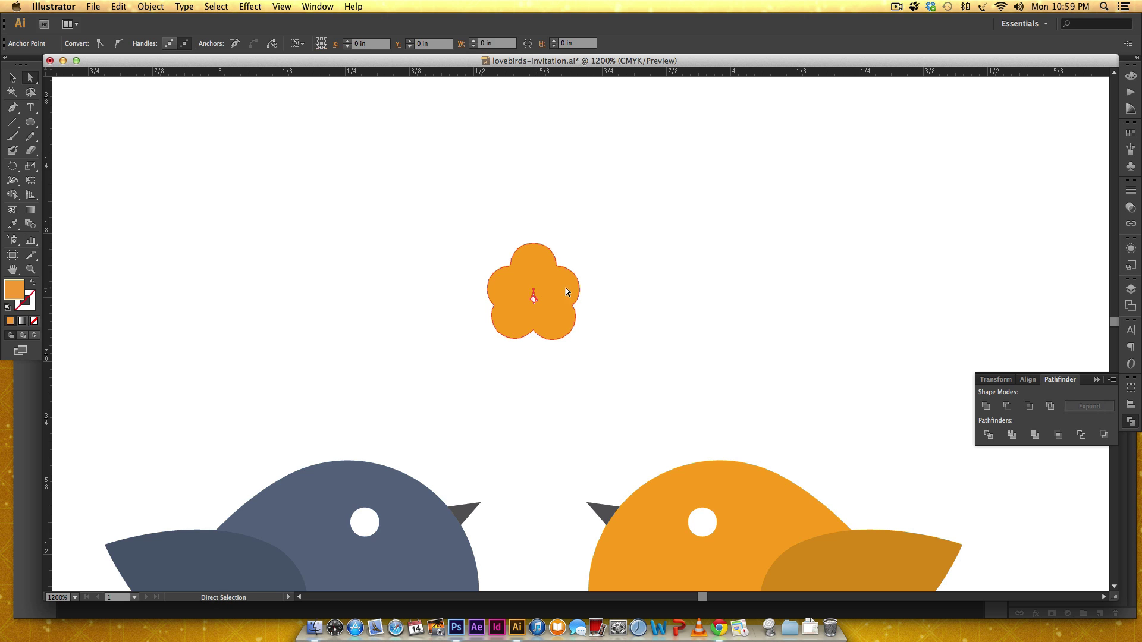
{"action": "left_click", "coordinate": [730, 300]}
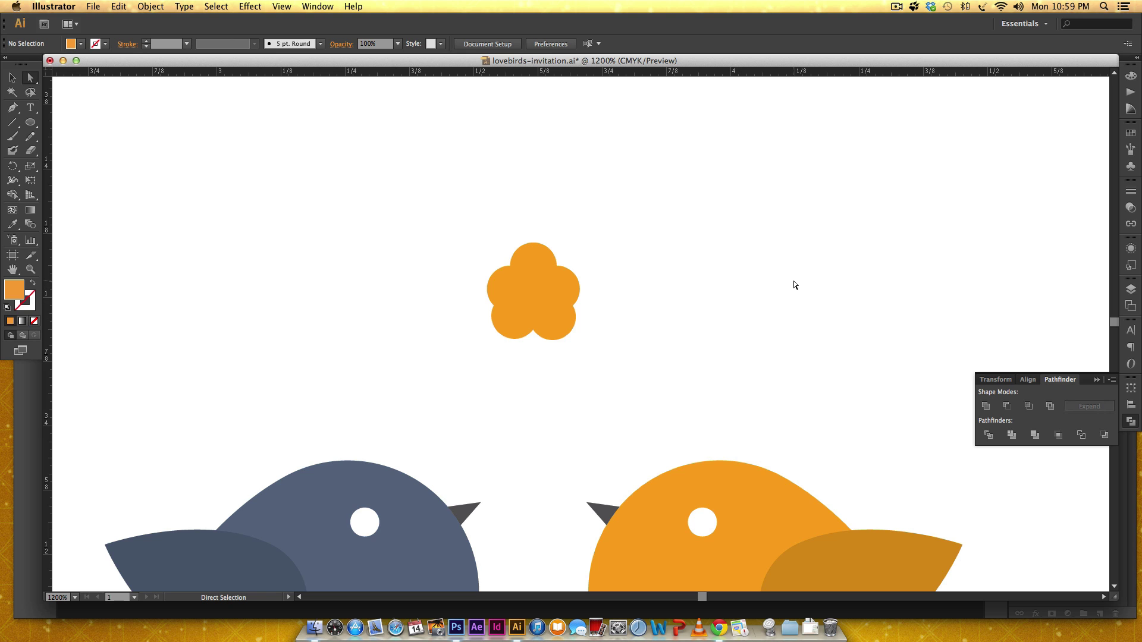
Copy the blue bird's white eye into the flower centre and bring it to front
{"action": "key", "text": "v"}
{"action": "scroll", "coordinate": [616, 393], "scroll_direction": "down", "scroll_amount": 4}
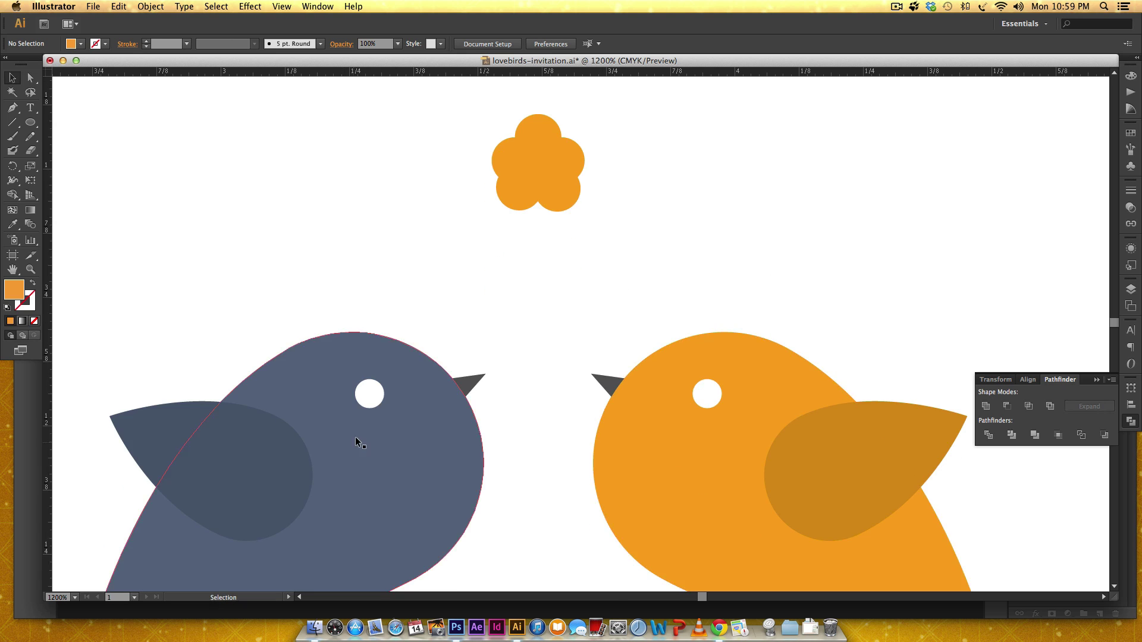
{"action": "left_click_drag", "start_coordinate": [367, 399], "coordinate": [535, 168]}
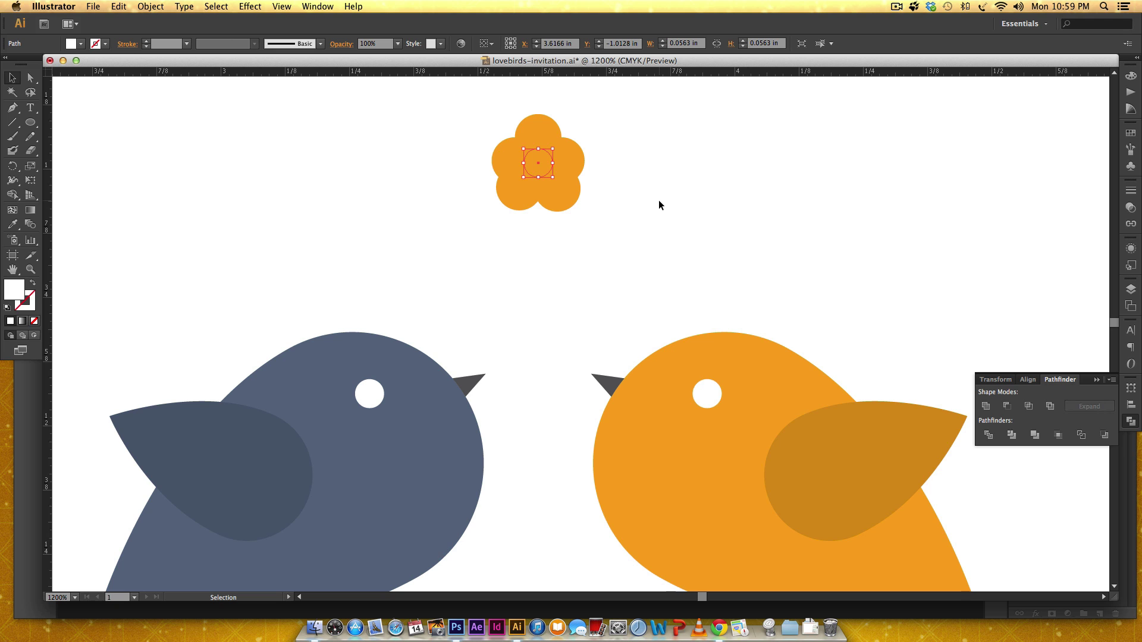
{"action": "right_click", "coordinate": [543, 163]}
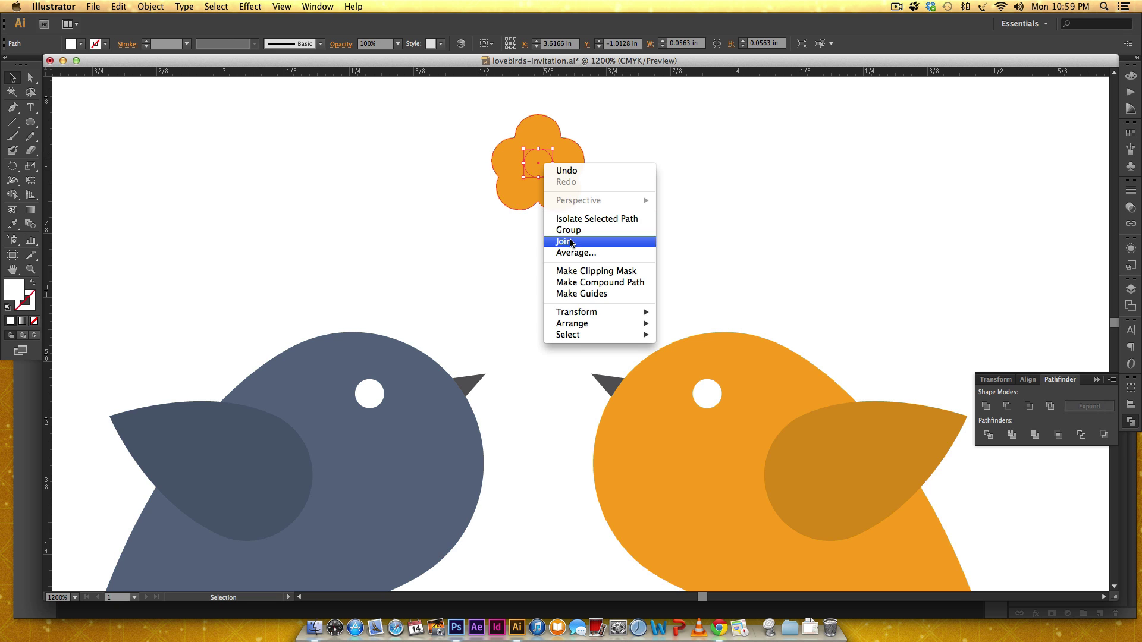
{"action": "mouse_move", "coordinate": [566, 316]}
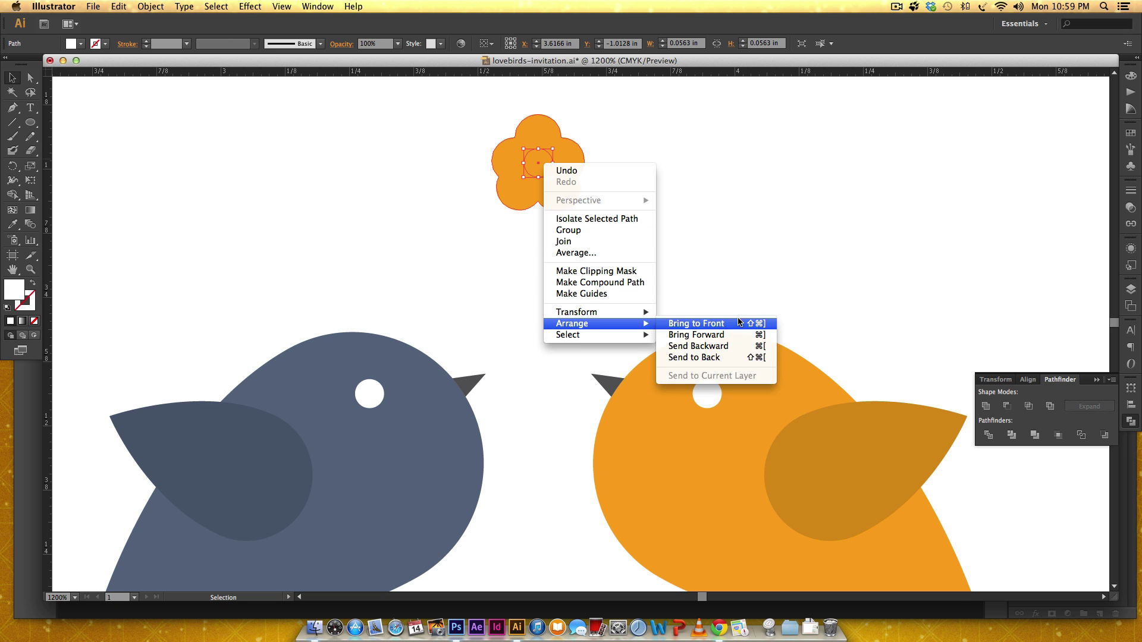
{"action": "left_click", "coordinate": [740, 323]}
Nudge the white centre slightly lower, then move flower and centre down-left
{"action": "left_click_drag", "start_coordinate": [537, 177], "coordinate": [545, 173]}
{"action": "left_click", "coordinate": [655, 172]}
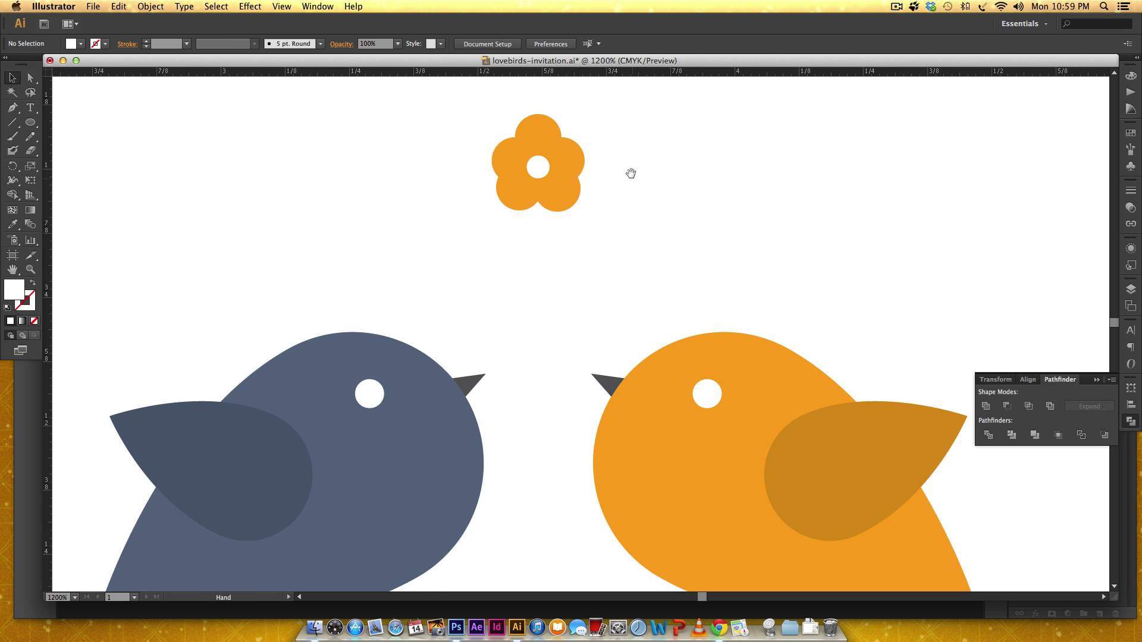
{"action": "scroll", "coordinate": [634, 166], "scroll_direction": "up", "scroll_amount": 2}
{"action": "left_click_drag", "start_coordinate": [640, 150], "coordinate": [501, 287]}
Draw a curved stem with the Pen tool down from the flower's bottom
{"action": "left_click", "coordinate": [647, 285]}
{"action": "key", "text": "p"}
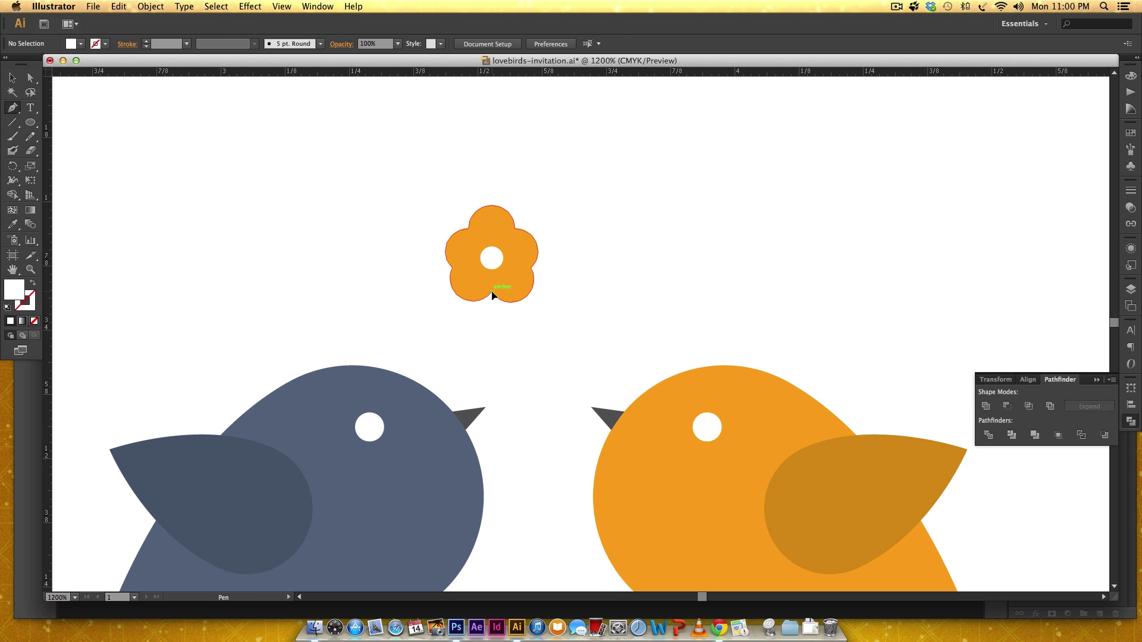
{"action": "left_click_drag", "start_coordinate": [491, 293], "coordinate": [605, 561]}
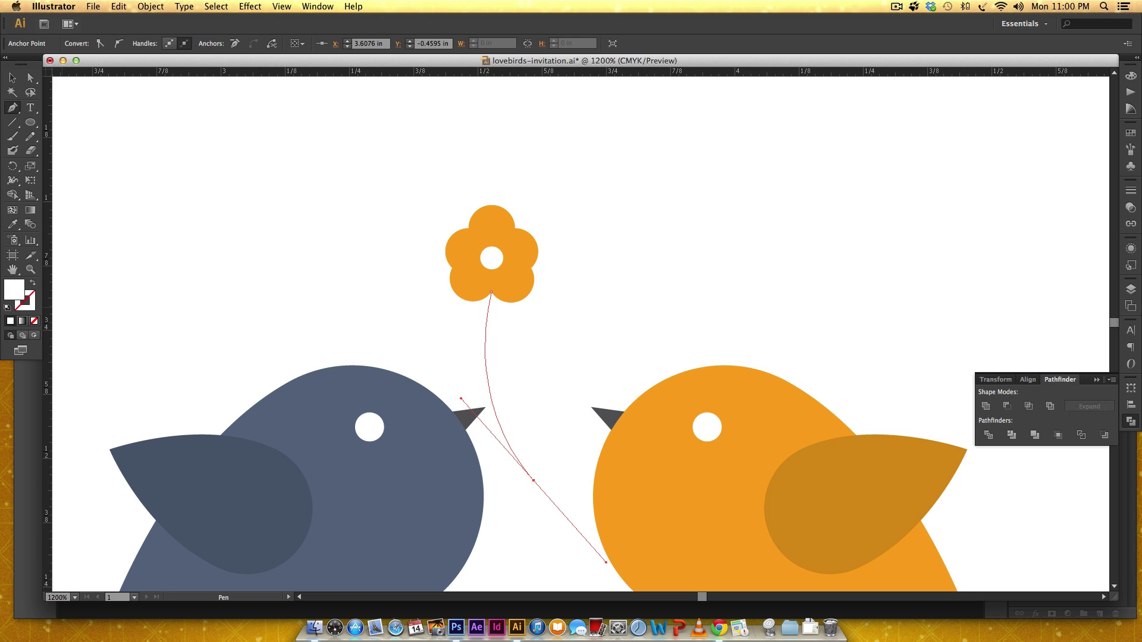
Give the stem no fill and a stroke sampled from the beak's dark grey
{"action": "left_click", "coordinate": [34, 323]}
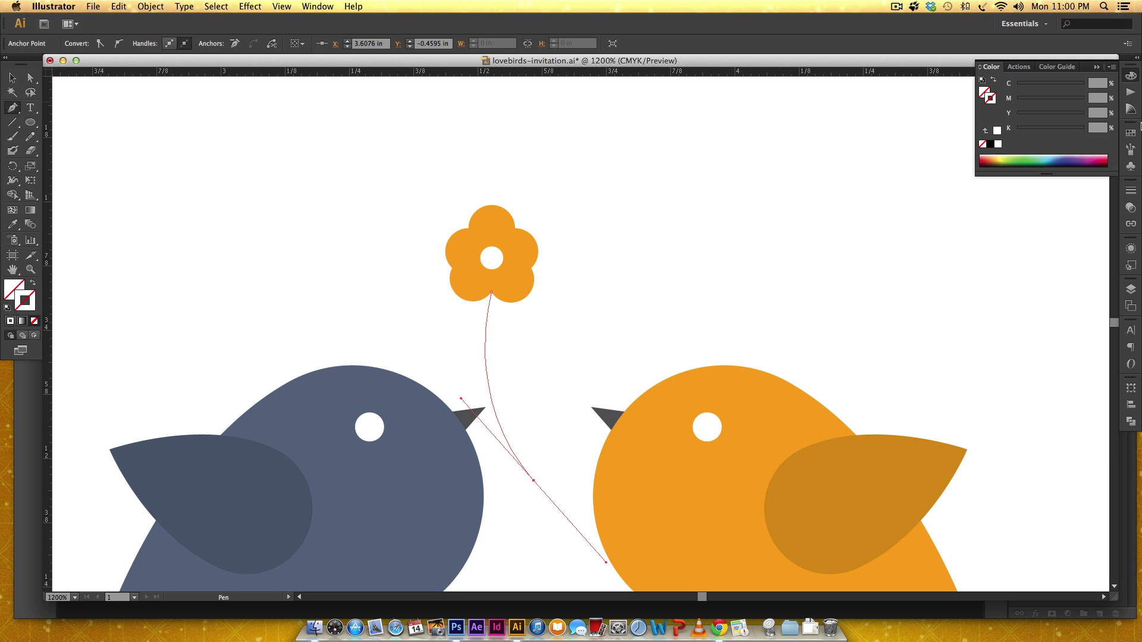
{"action": "left_click", "coordinate": [991, 144]}
{"action": "key", "text": "i"}
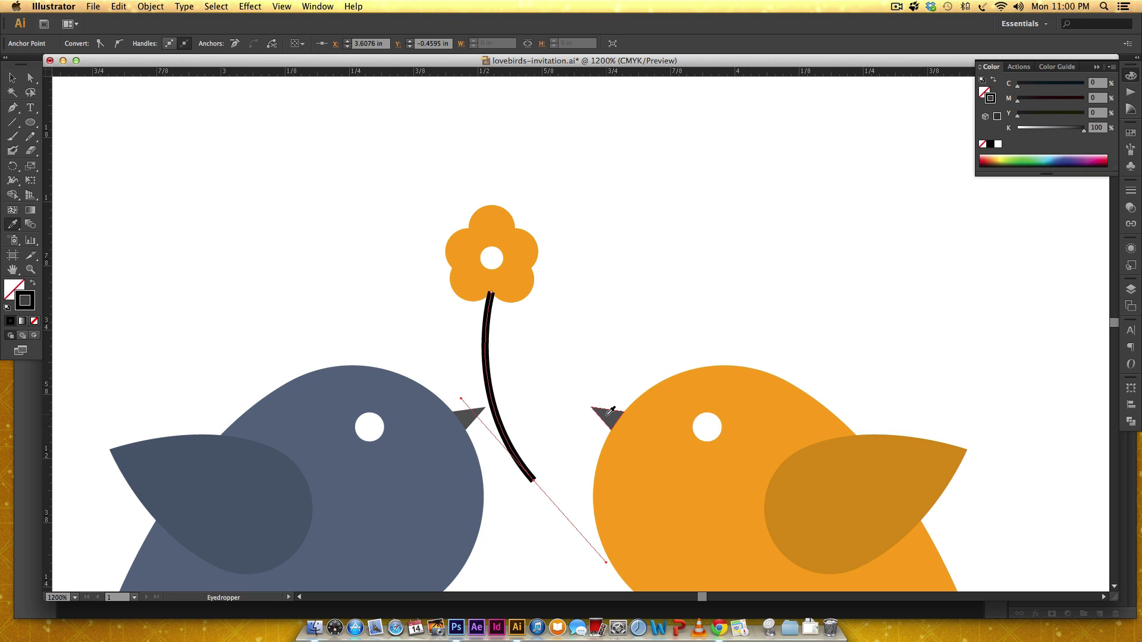
{"action": "left_click", "coordinate": [608, 413]}
{"action": "key", "text": "v"}
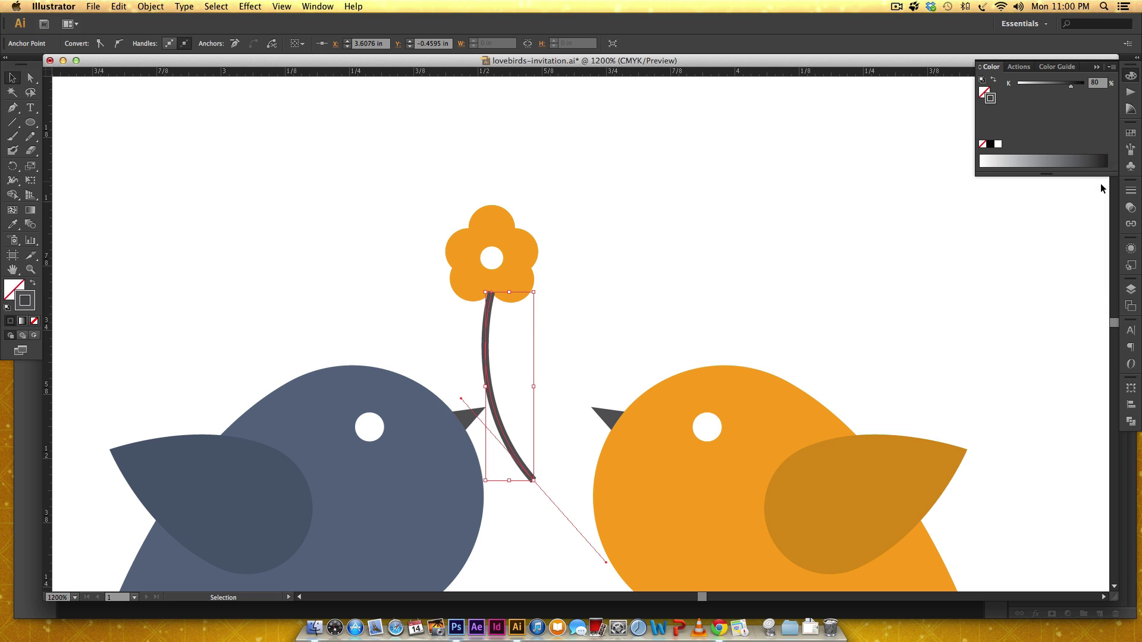
Set the stem's stroke to Round Cap and Round Join in the Stroke panel
{"action": "left_click", "coordinate": [1130, 191]}
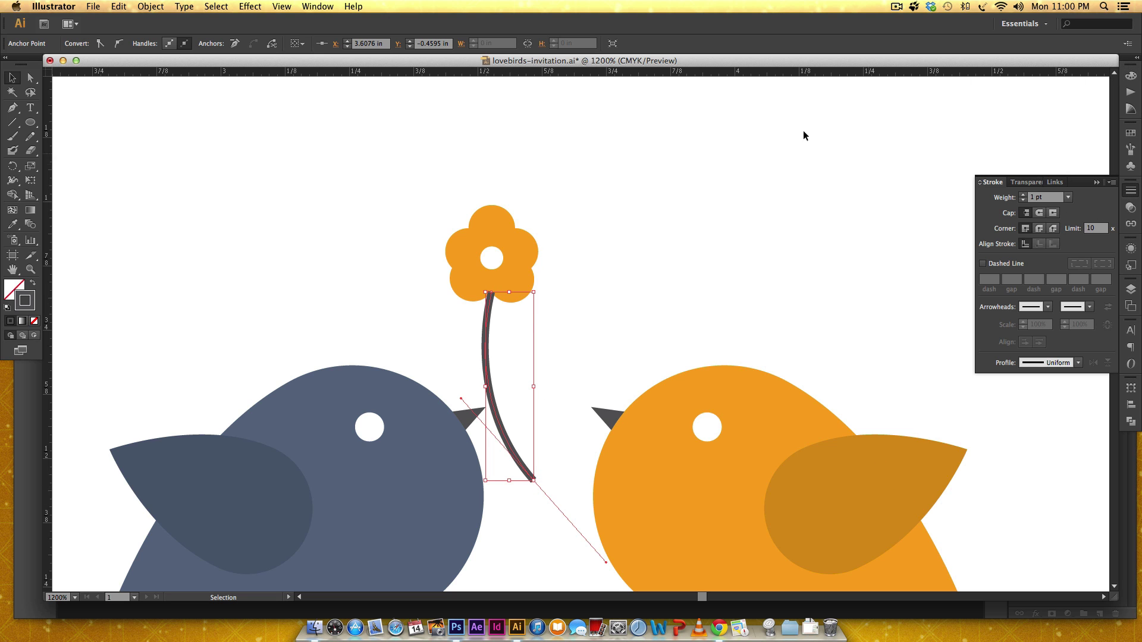
{"action": "left_click", "coordinate": [317, 6]}
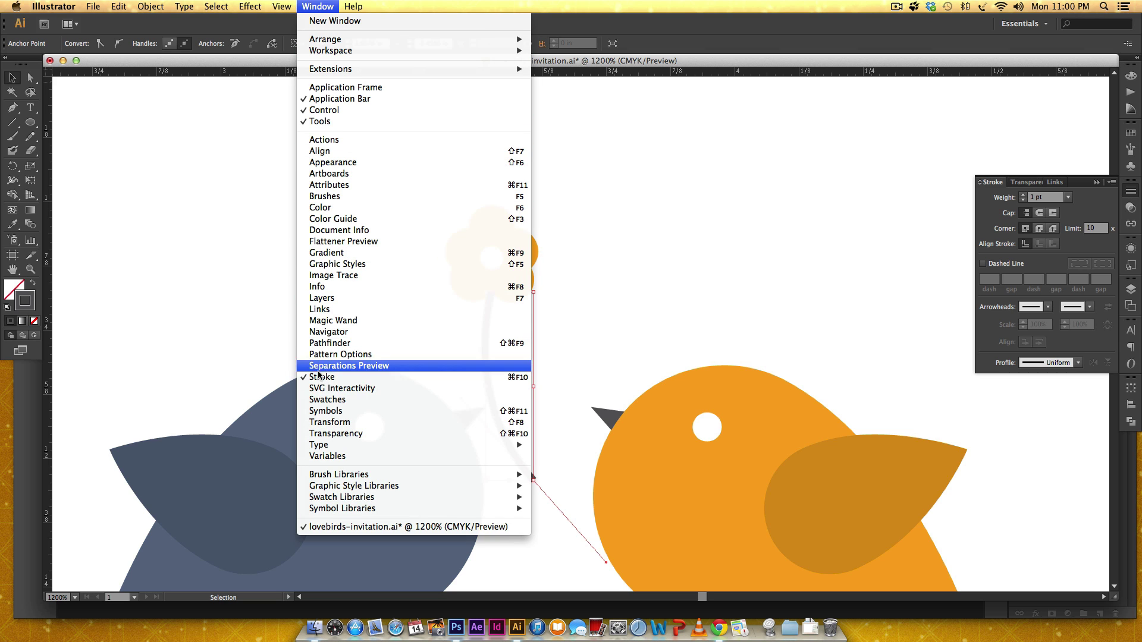
{"action": "left_click", "coordinate": [920, 186]}
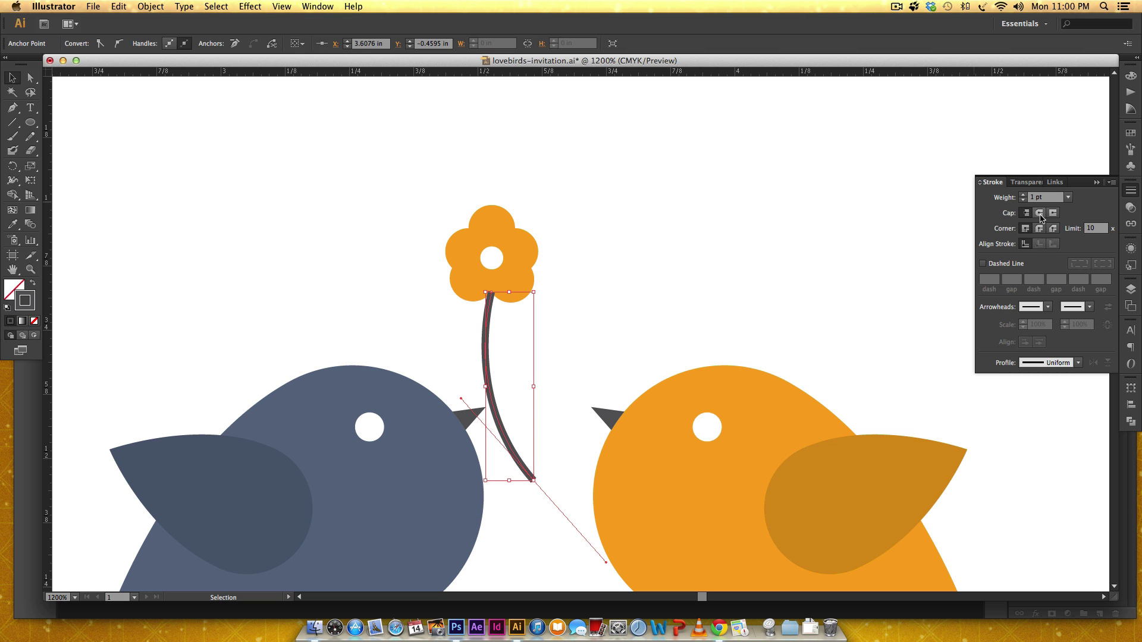
{"action": "left_click", "coordinate": [1039, 213]}
{"action": "left_click", "coordinate": [1037, 228]}
{"action": "left_click", "coordinate": [554, 451]}
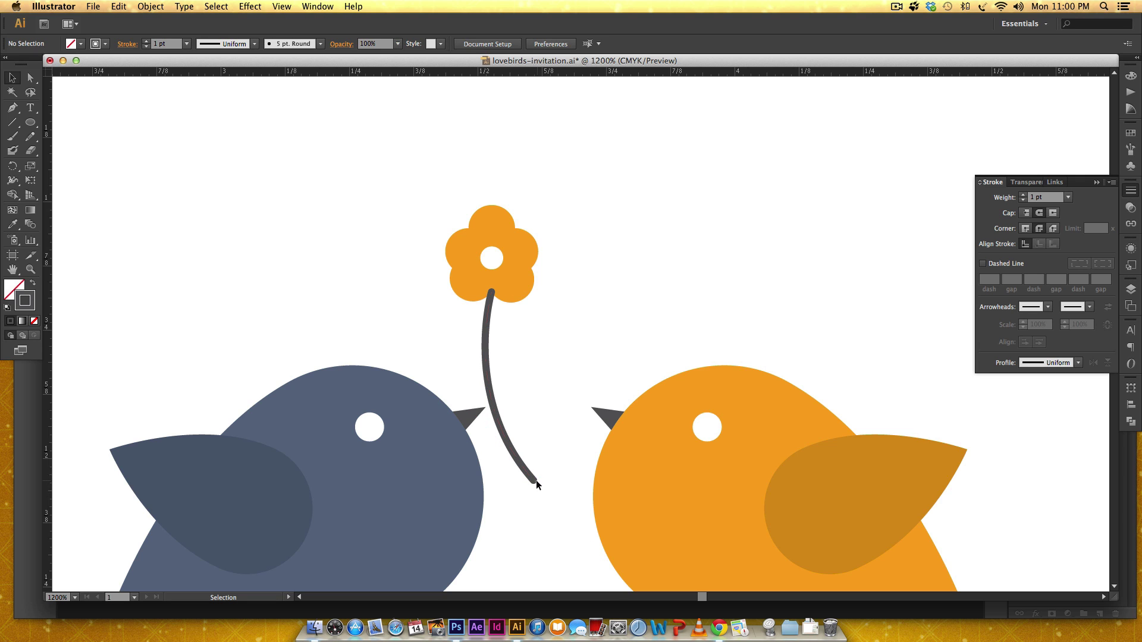
{"action": "left_click", "coordinate": [487, 314]}
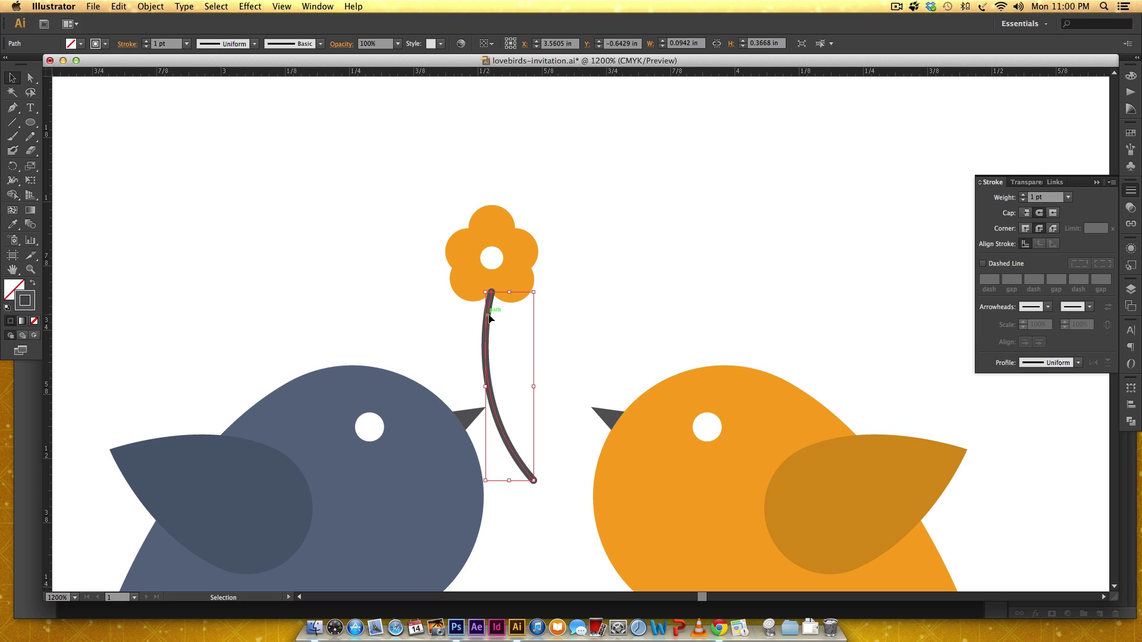
Send the stem to the back behind the flower via Arrange
{"action": "right_click", "coordinate": [488, 318]}
{"action": "mouse_move", "coordinate": [535, 478]}
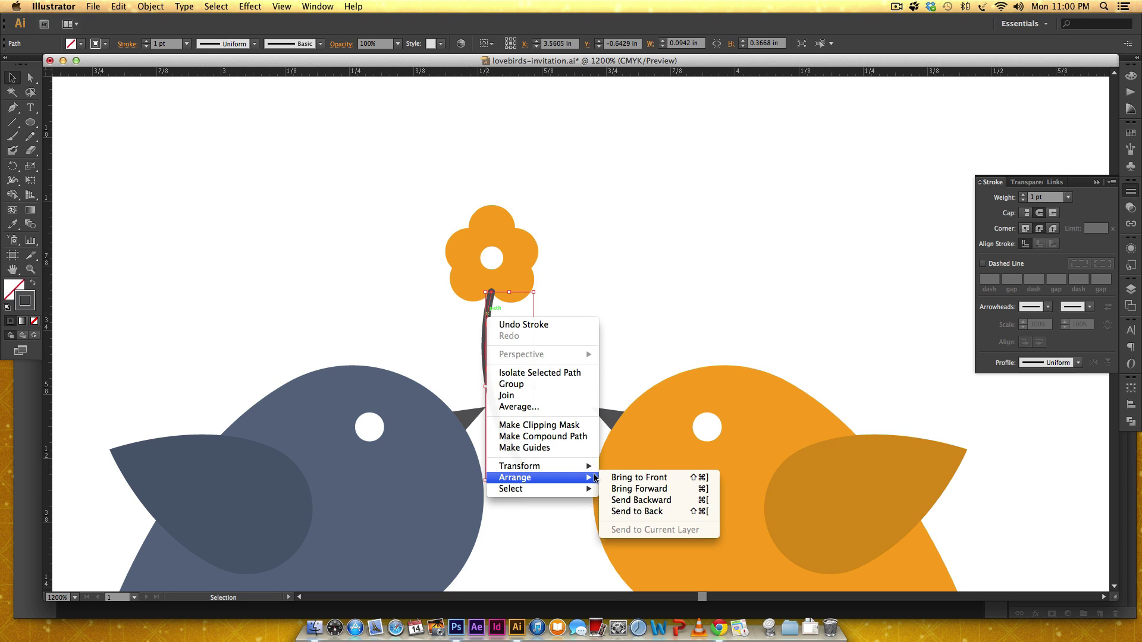
{"action": "left_click", "coordinate": [635, 511]}
Shift the flower and stem together left toward the blue bird's beak
{"action": "left_click", "coordinate": [588, 178]}
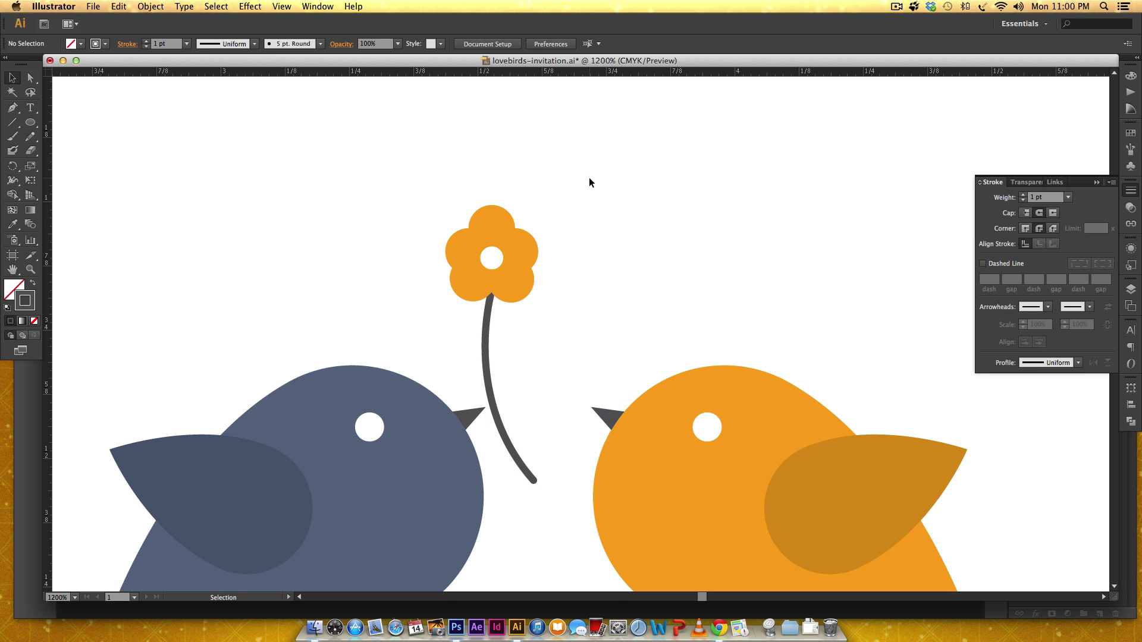
{"action": "left_click_drag", "start_coordinate": [589, 179], "coordinate": [459, 302]}
{"action": "left_click_drag", "start_coordinate": [510, 276], "coordinate": [492, 277]}
{"action": "left_click", "coordinate": [614, 234]}
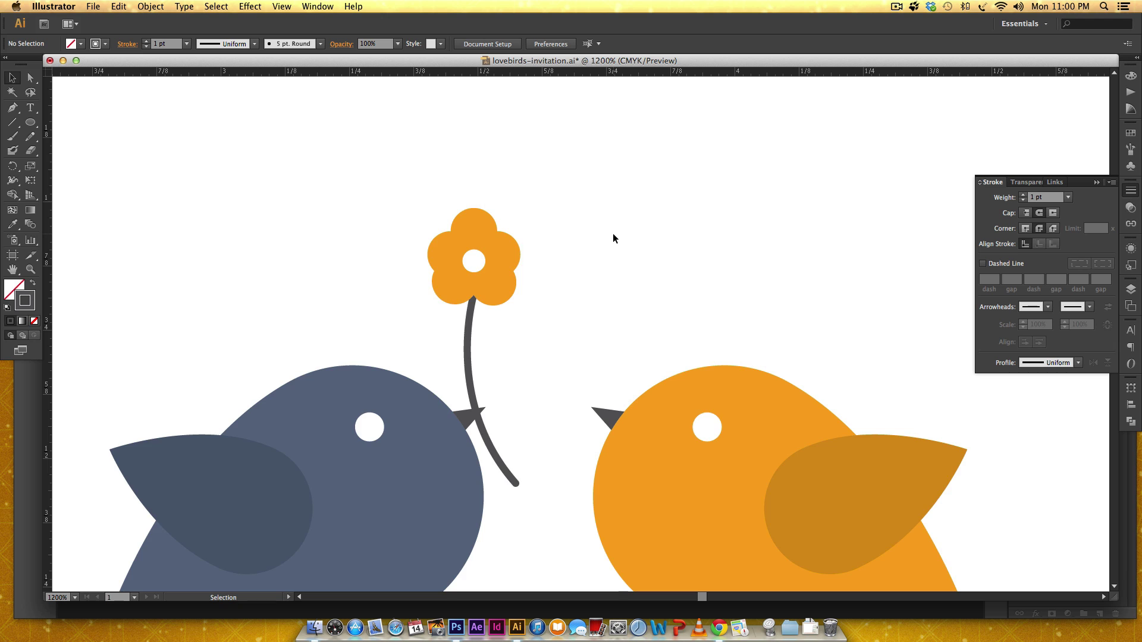
{"action": "key", "text": "super+minus"}
{"action": "key", "text": "super+minus"}
Drag the flower head down onto the top of the stem, then recentre the view
{"action": "scroll", "coordinate": [660, 277], "scroll_direction": "right", "scroll_amount": 5}
{"action": "scroll", "coordinate": [660, 276], "scroll_direction": "down", "scroll_amount": 2}
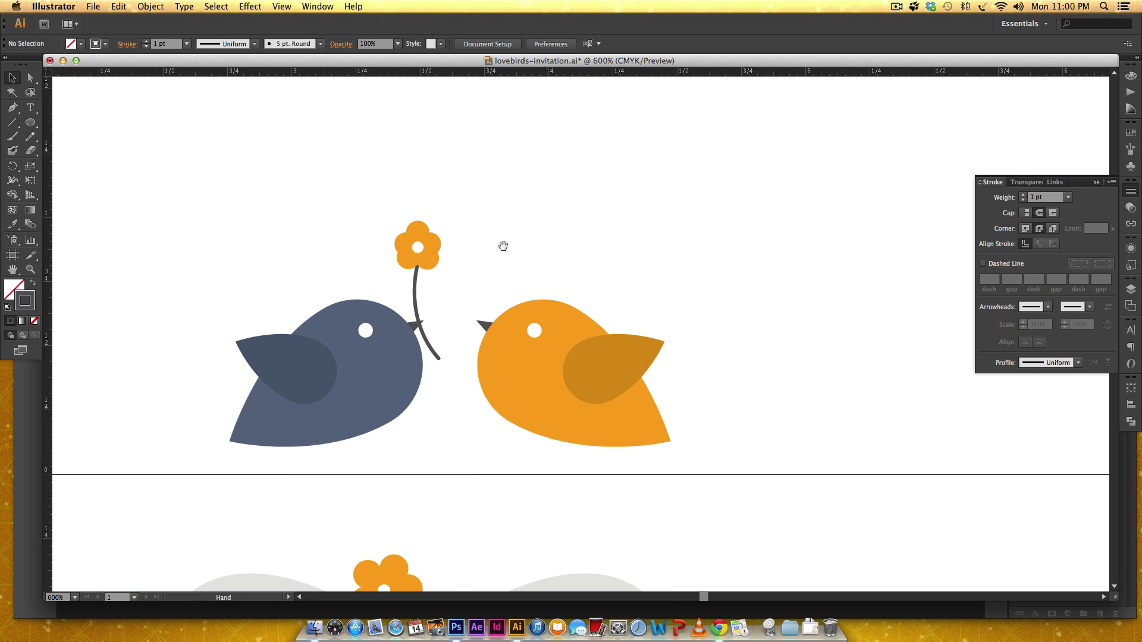
{"action": "left_click", "coordinate": [421, 245]}
{"action": "left_click_drag", "start_coordinate": [434, 247], "coordinate": [434, 265]}
{"action": "left_click", "coordinate": [519, 236]}
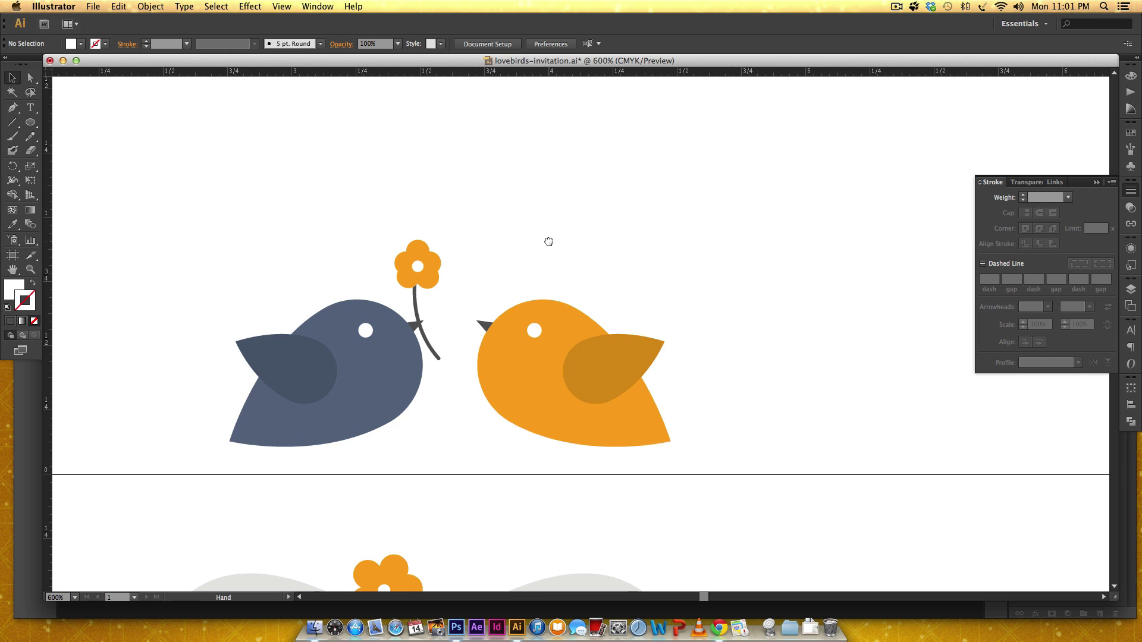
{"action": "scroll", "coordinate": [595, 245], "scroll_direction": "right", "scroll_amount": 3}
{"action": "key", "text": "space"}
{"action": "left_click_drag", "start_coordinate": [505, 198], "coordinate": [578, 232]}
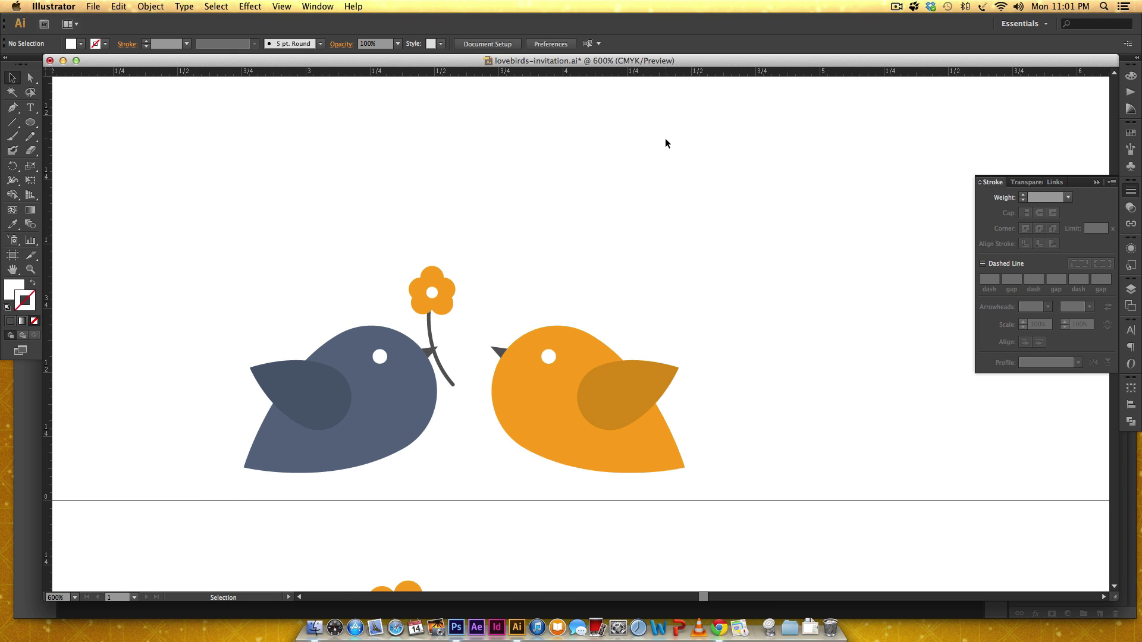